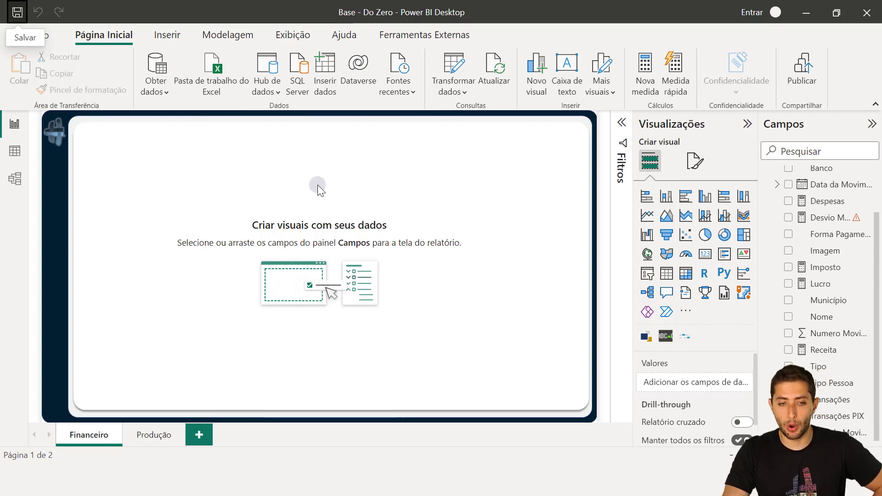
# Step: Examine the DAX formulas of the Lucro and Receita measures in the Movimentações table
pyautogui.scroll(3, 789, 221)
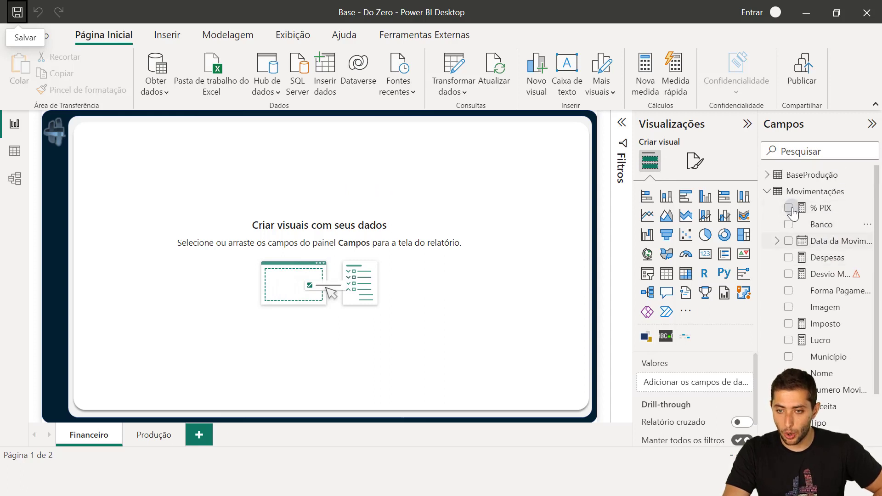
pyautogui.click(766, 191)
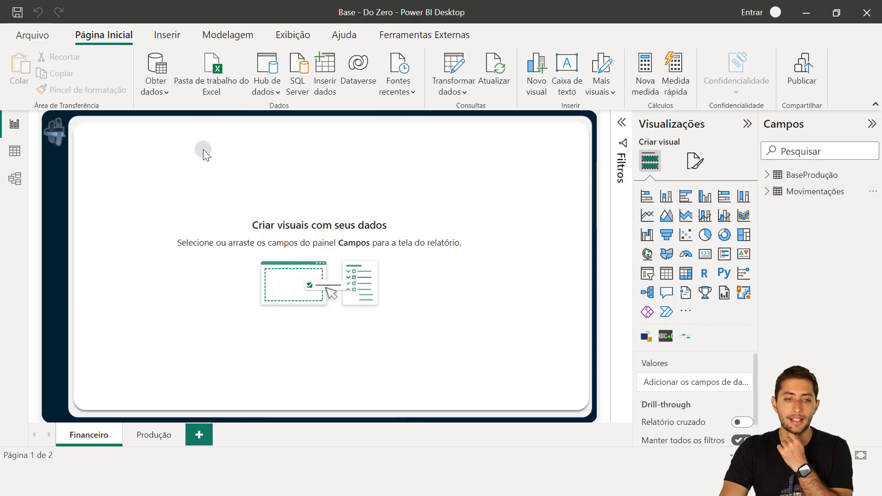
pyautogui.click(767, 192)
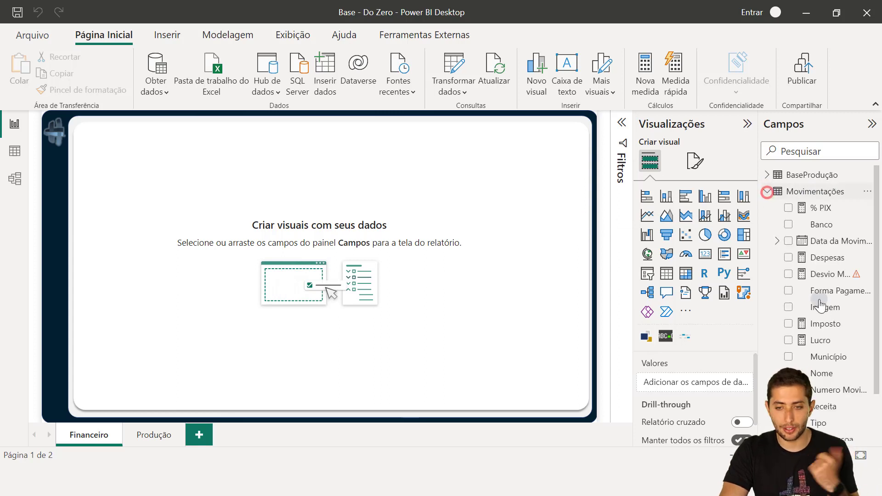
pyautogui.scroll(-3, 825, 305)
pyautogui.click(822, 284)
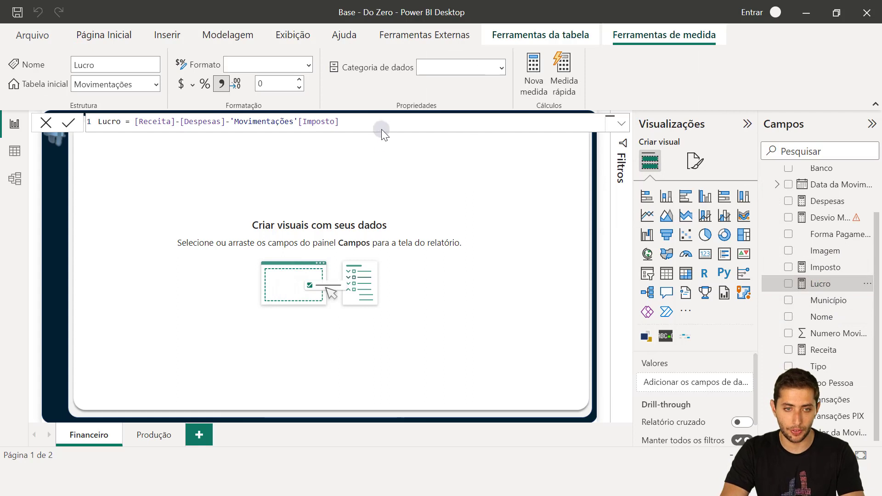
pyautogui.keyDown('ctrl'); pyautogui.scroll(3, 381, 123); pyautogui.keyUp('ctrl')
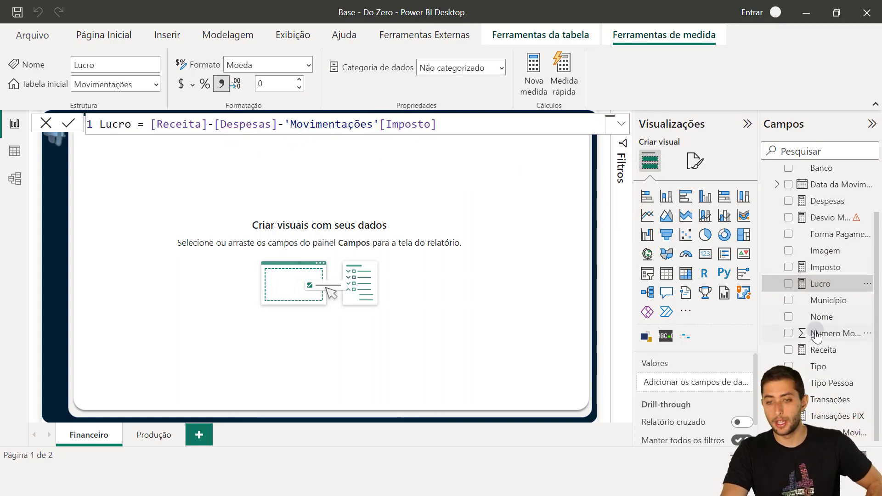
pyautogui.click(832, 354)
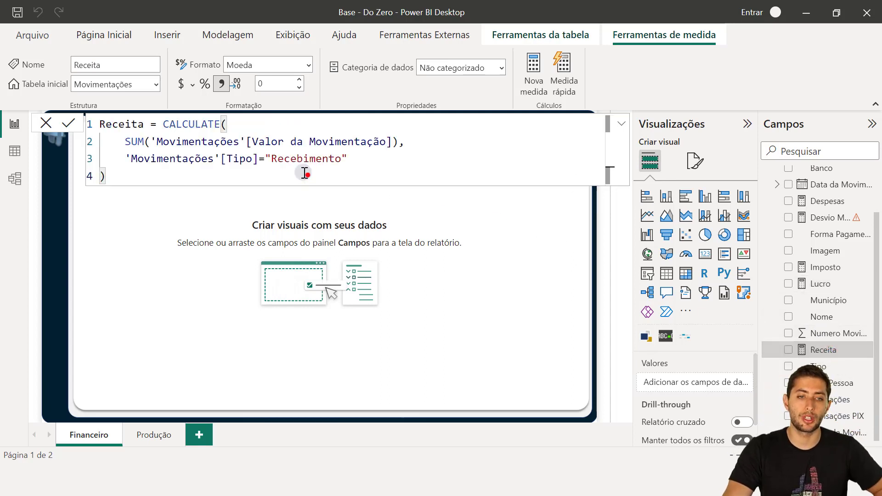
pyautogui.moveTo(307, 173); pyautogui.dragTo(95, 125)
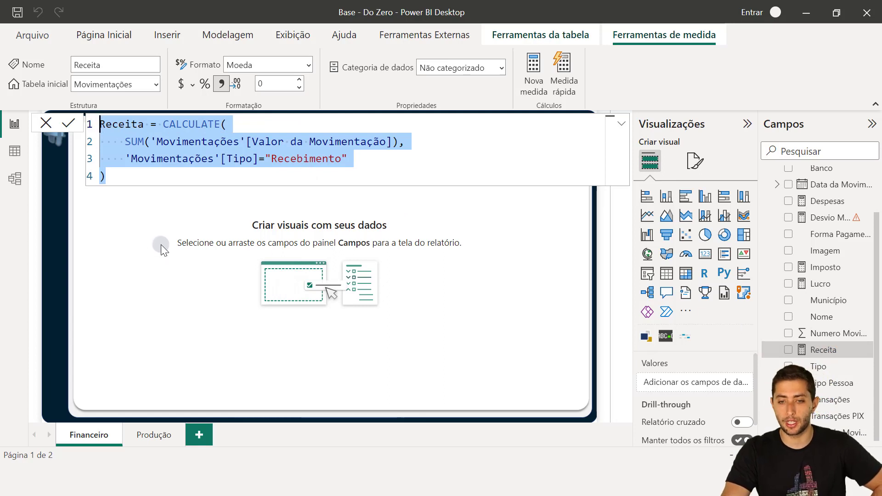
# Step: Add a card visual showing the Receita measure near the upper-left corner of the Financeiro page
pyautogui.click(390, 261)
pyautogui.click(710, 254)
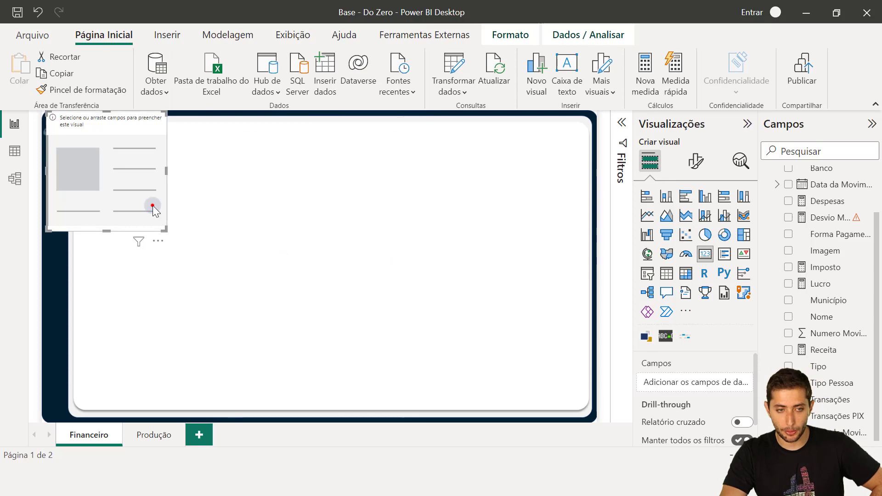
pyautogui.moveTo(153, 206); pyautogui.dragTo(199, 231)
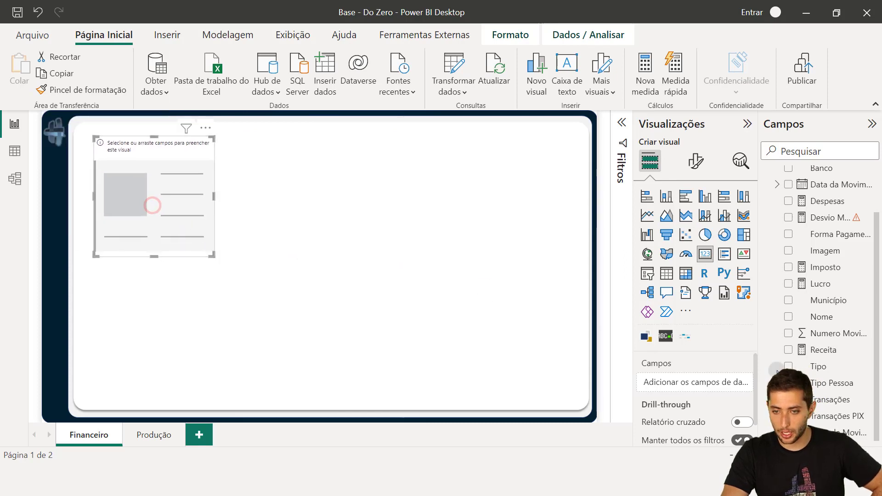
pyautogui.click(789, 350)
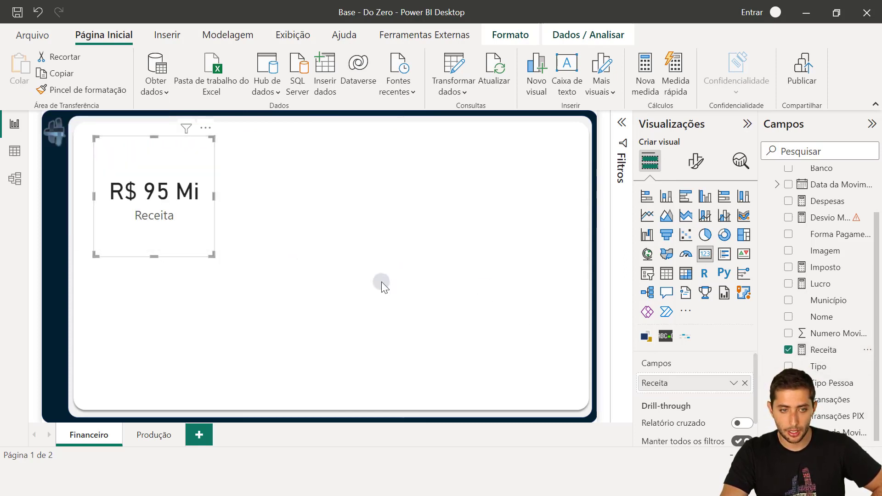
# Step: Add a second card visual showing the Lucro measure, level with and to the right of the Receita card
pyautogui.click(382, 282)
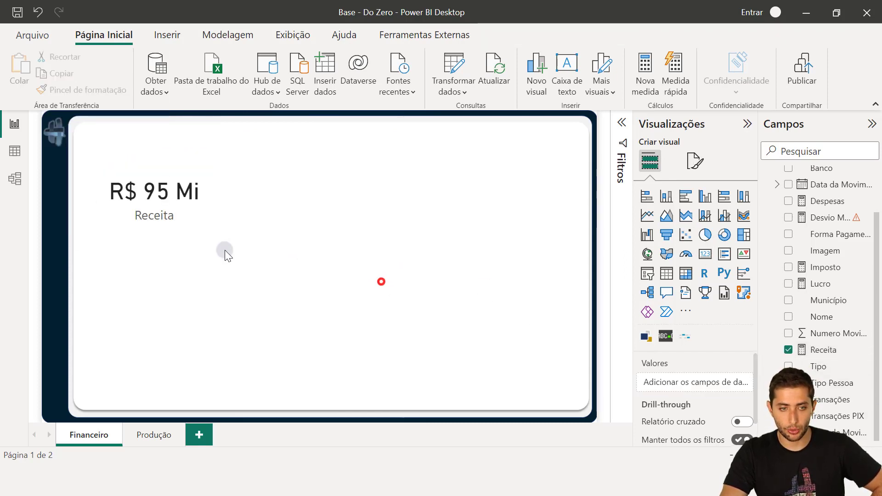
pyautogui.click(706, 254)
pyautogui.moveTo(319, 225); pyautogui.dragTo(330, 214)
pyautogui.scroll(1, 845, 368)
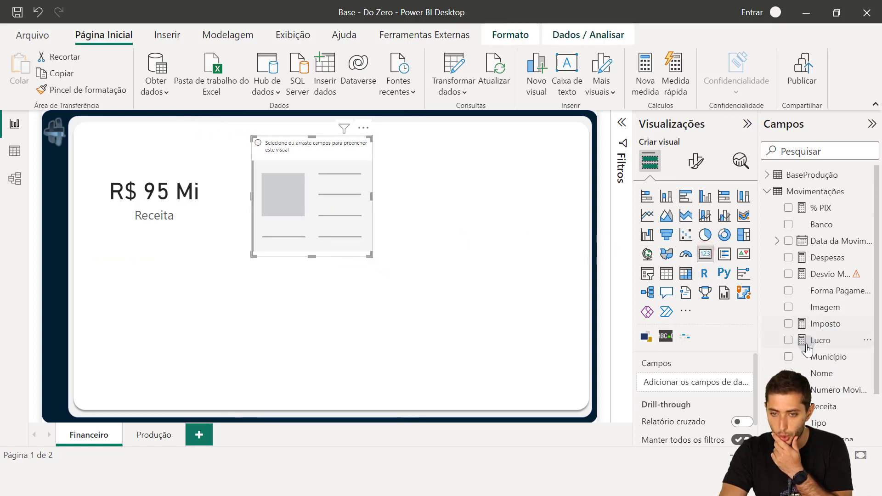
pyautogui.click(789, 340)
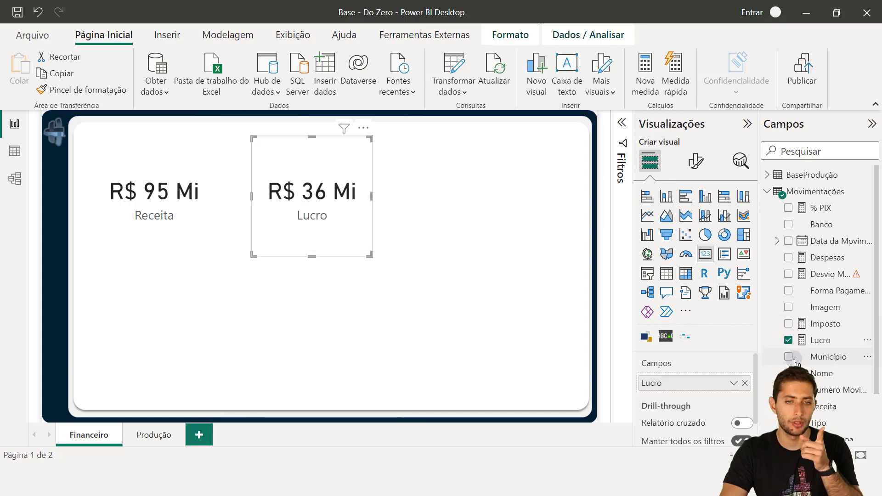
# Step: Create a new measure in the Movimentações table and name it Margem
pyautogui.click(431, 301)
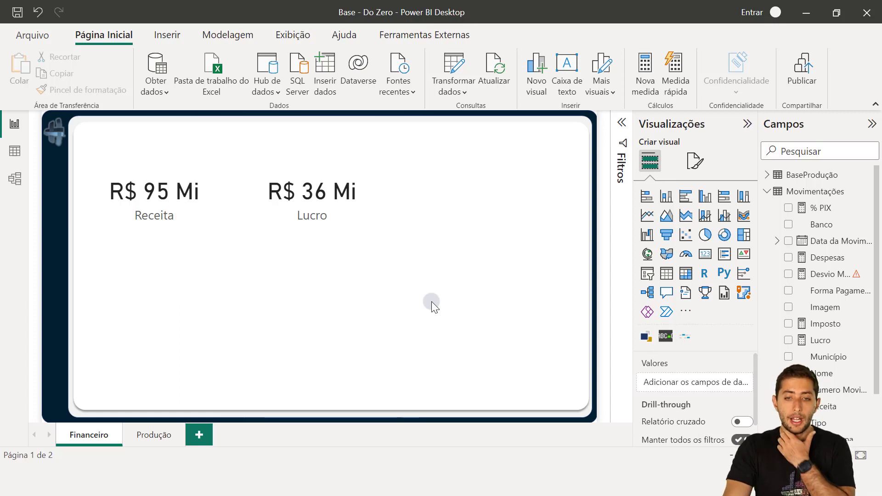
pyautogui.rightClick(810, 342)
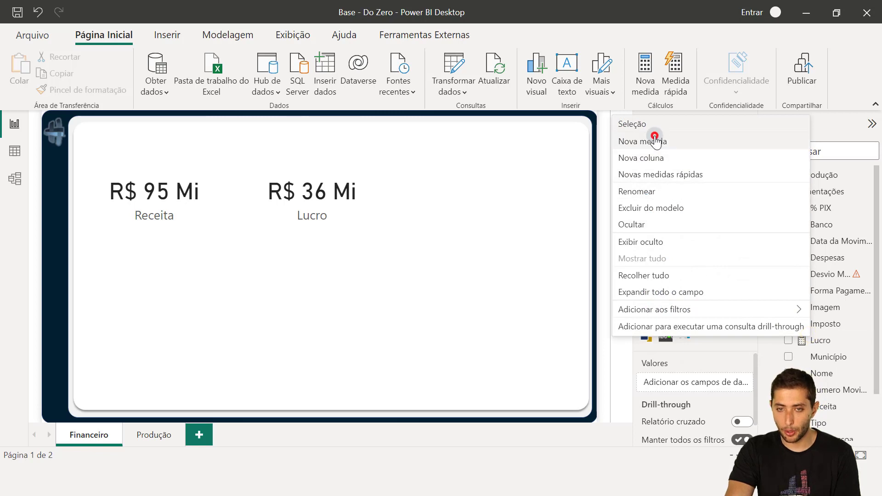
pyautogui.click(658, 140)
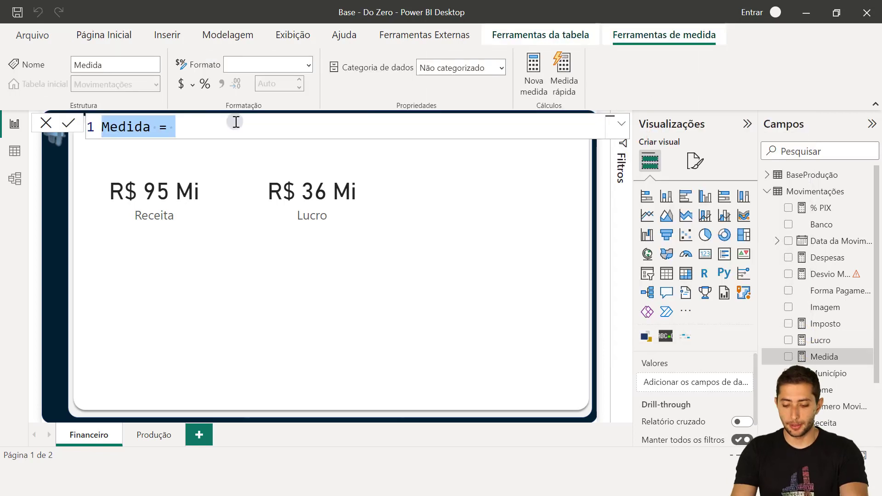
pyautogui.write('Msat')
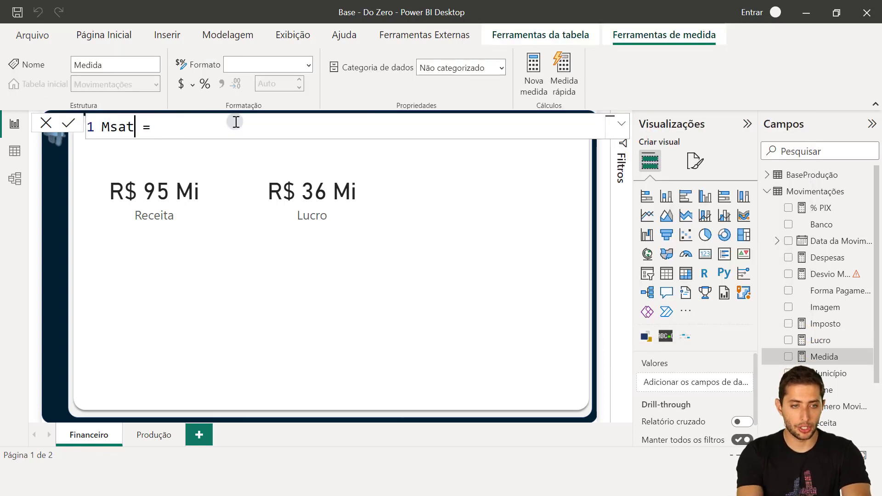
pyautogui.press('BackSpace')
pyautogui.press('BackSpace')
pyautogui.press('BackSpace')
pyautogui.write('argem = ')
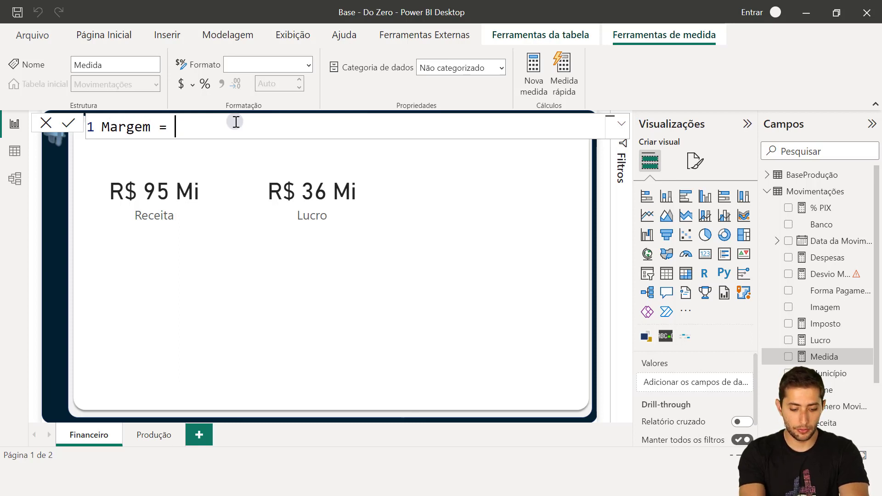
# Step: Define the Margem measure as [Lucro]/[Receita] and commit the formula
pyautogui.write('lucro')
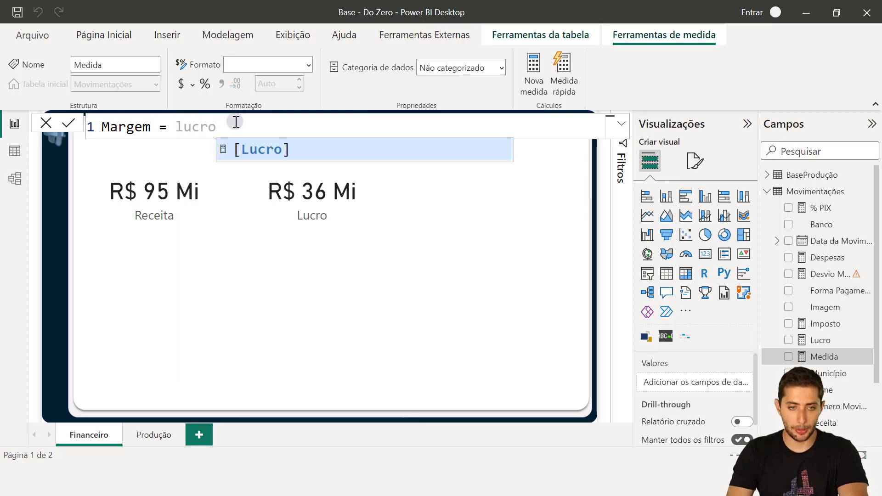
pyautogui.click(256, 148)
pyautogui.write('/recei')
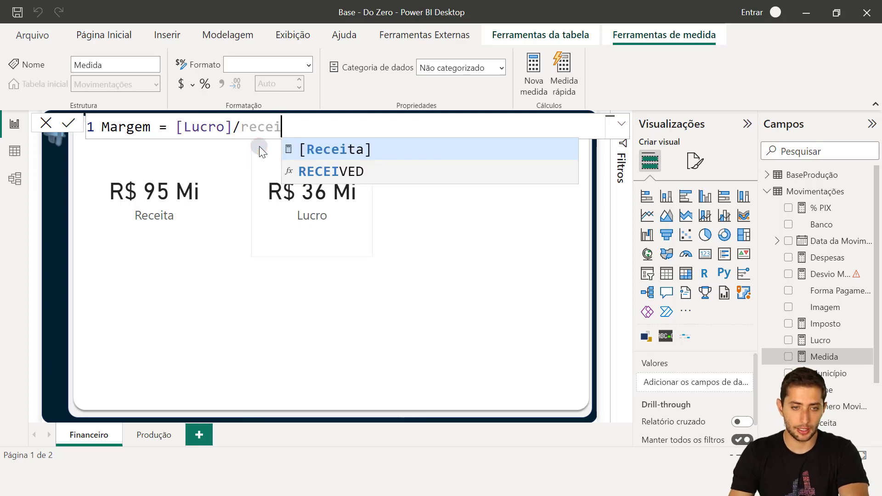
pyautogui.click(321, 148)
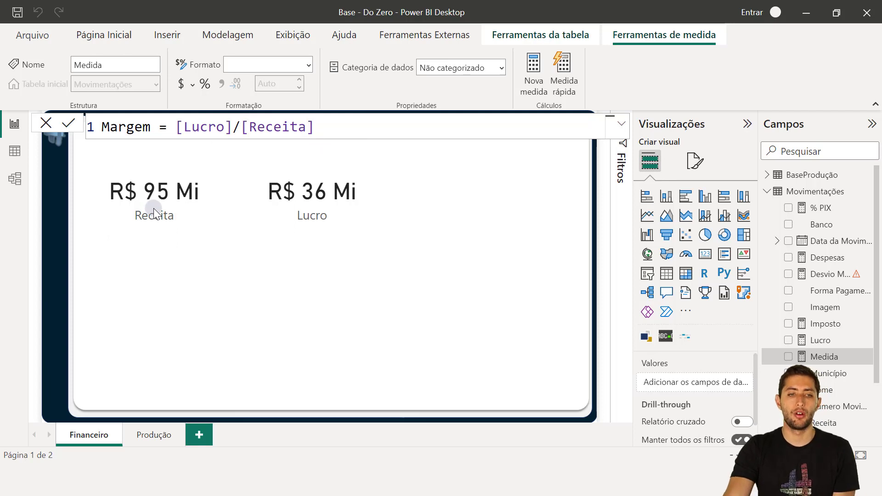
pyautogui.press('Return')
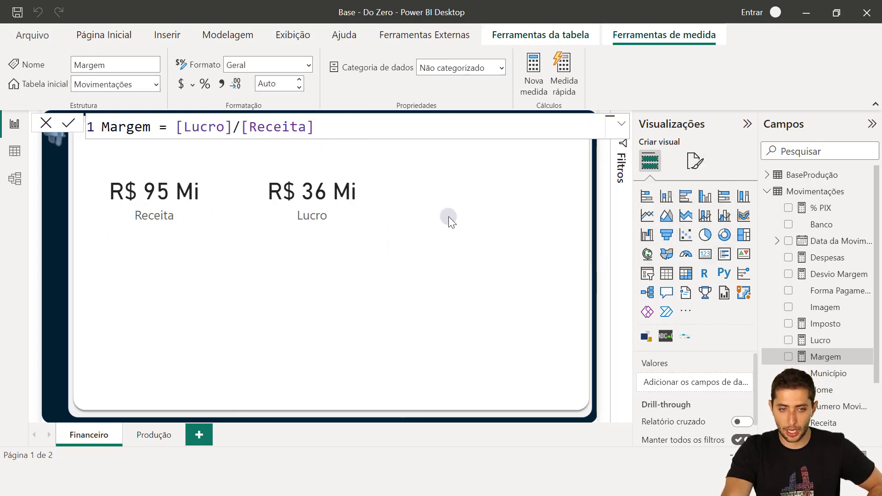
# Step: Add a third card visual showing the Margem measure, aligned with and to the right of the Lucro card
pyautogui.click(448, 217)
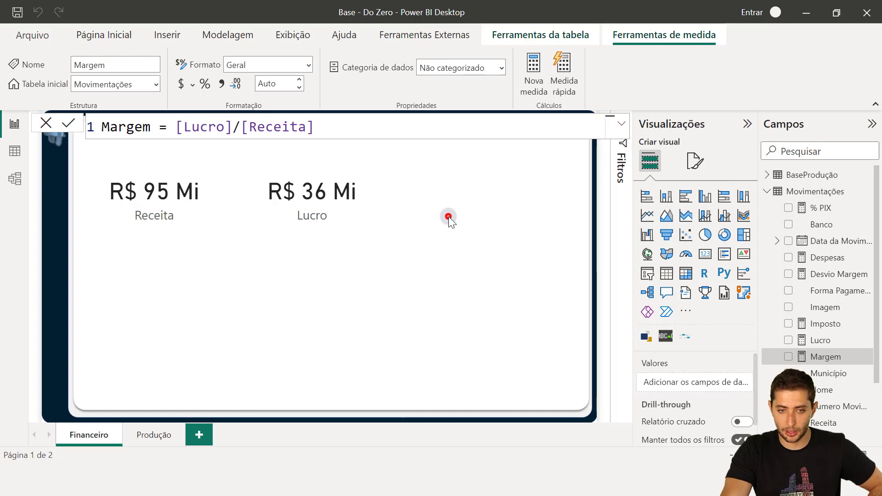
pyautogui.click(705, 254)
pyautogui.moveTo(154, 318); pyautogui.dragTo(505, 178)
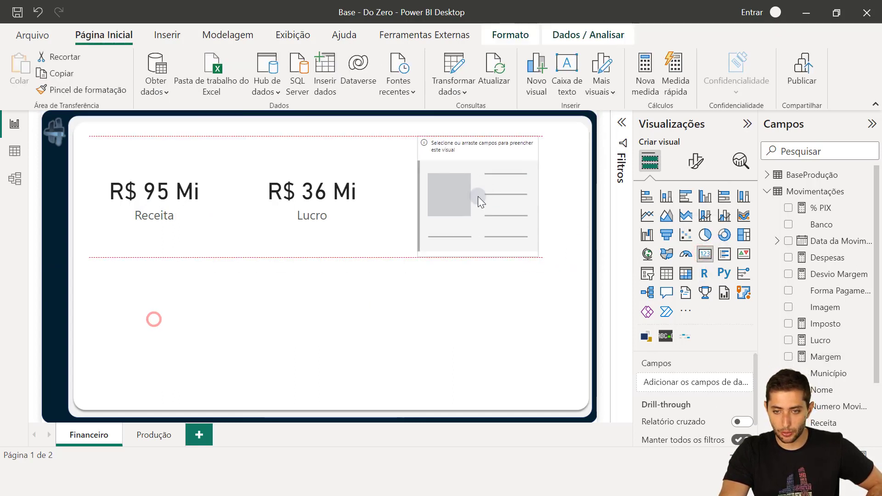
pyautogui.scroll(-3, 827, 269)
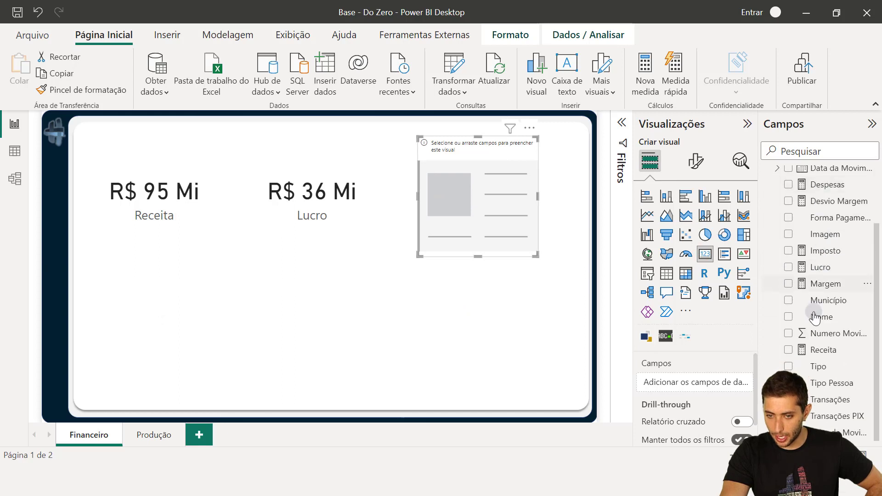
pyautogui.click(787, 284)
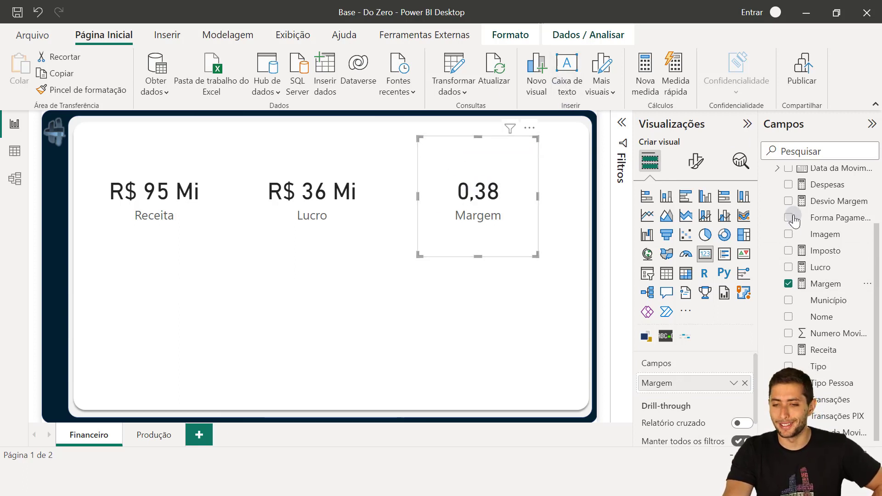
# Step: Format the Margem measure as a percentage
pyautogui.click(827, 287)
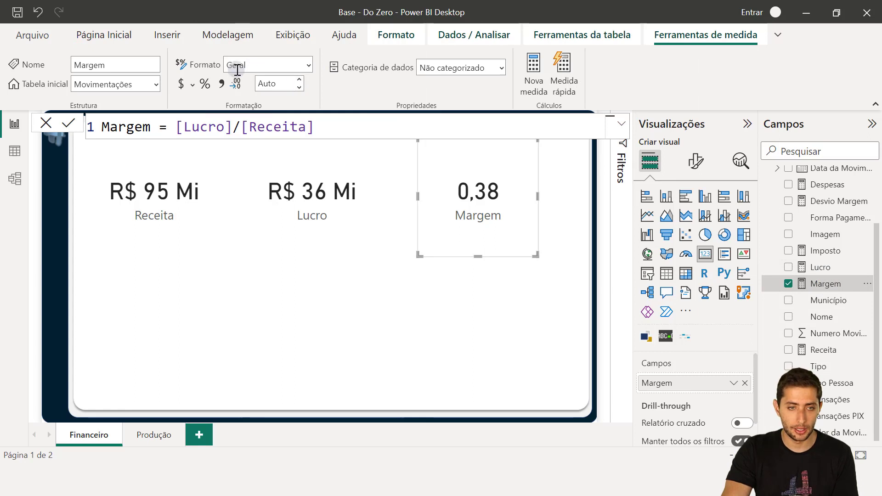
pyautogui.click(206, 84)
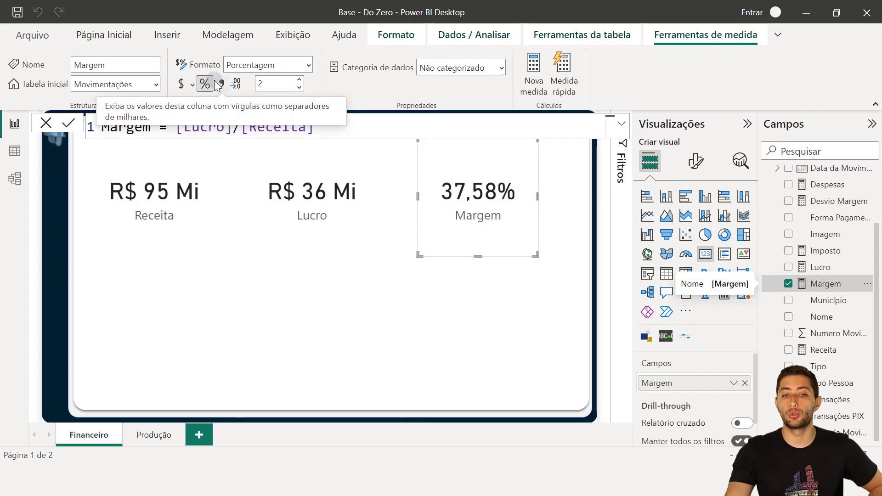
pyautogui.click(448, 229)
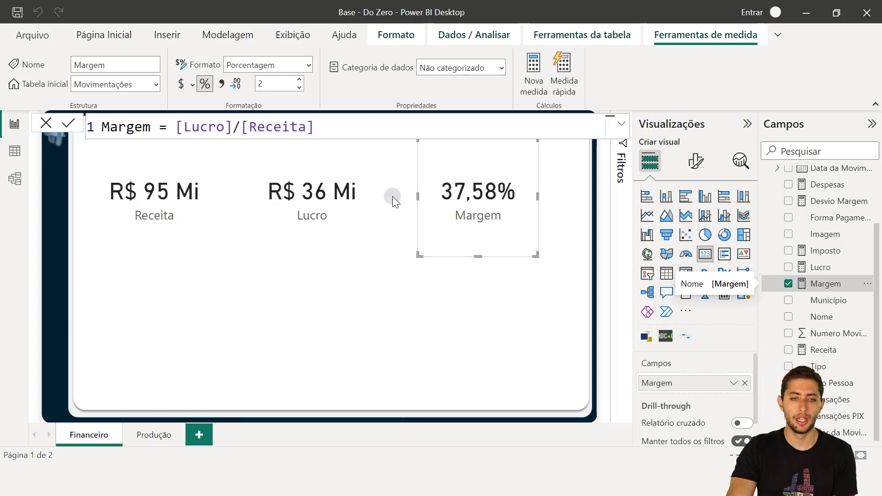
pyautogui.click(381, 301)
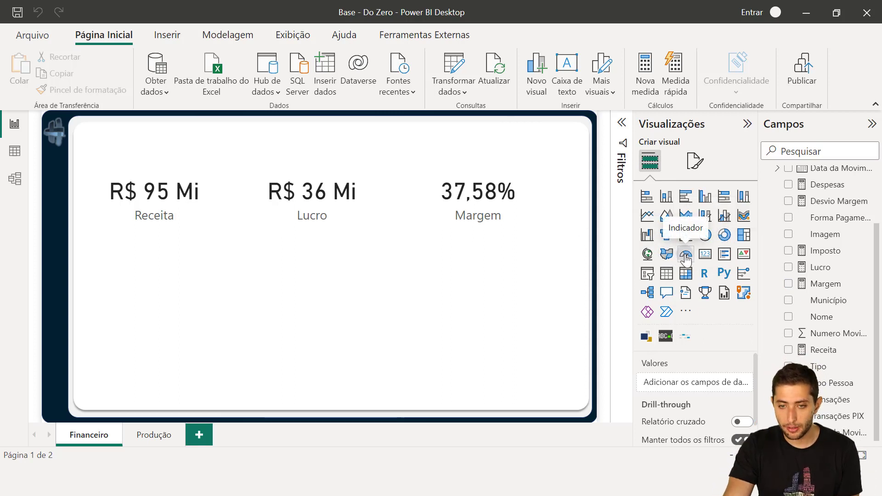
# Step: Try the Margem visual as a gauge and change it back to a card
pyautogui.click(486, 205)
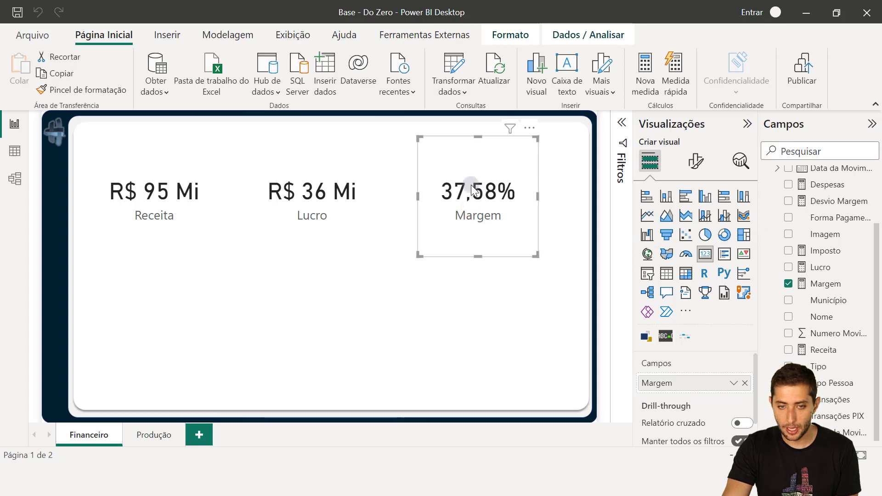
pyautogui.click(685, 254)
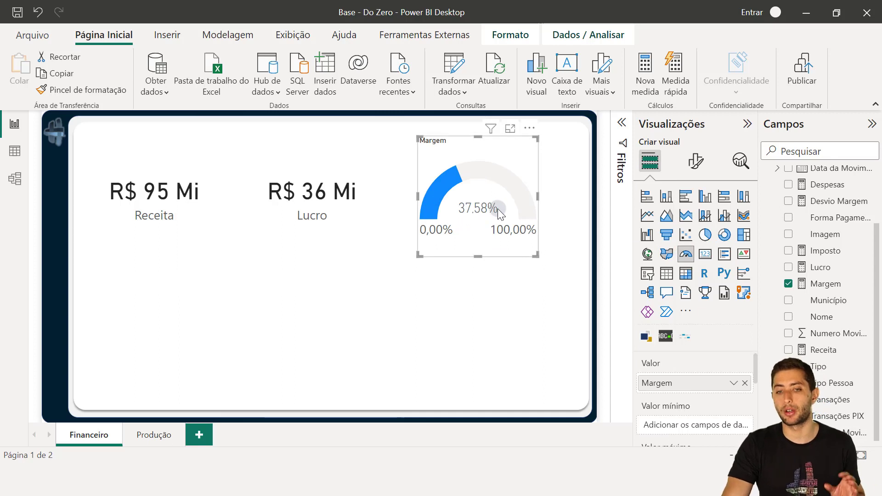
pyautogui.moveTo(497, 205)
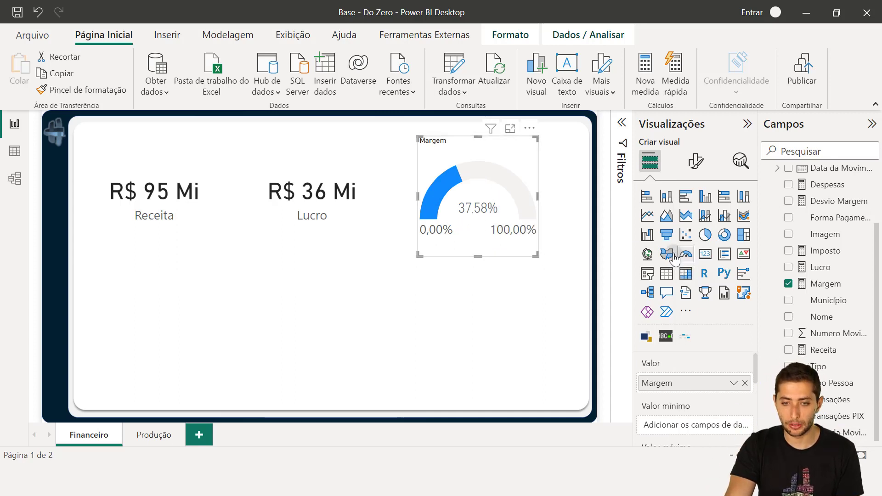
pyautogui.click(704, 252)
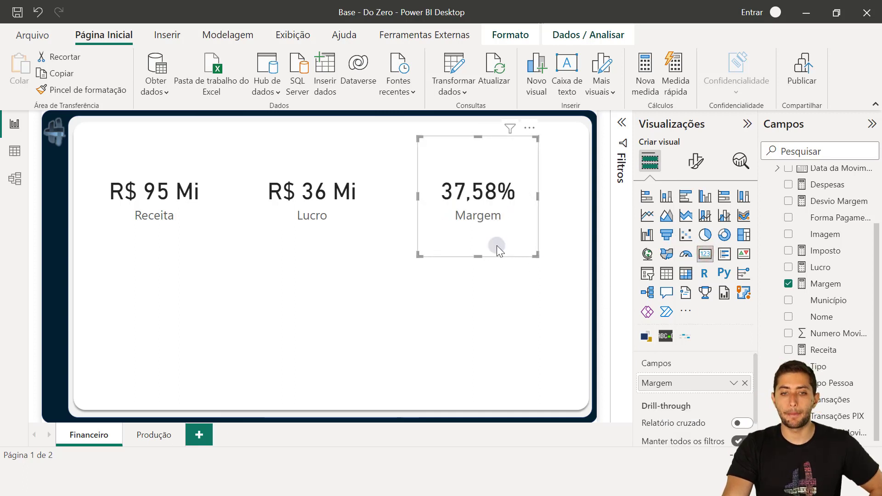
# Step: Move the Margem card slightly down and to the right on the page
pyautogui.moveTo(497, 246); pyautogui.dragTo(507, 252)
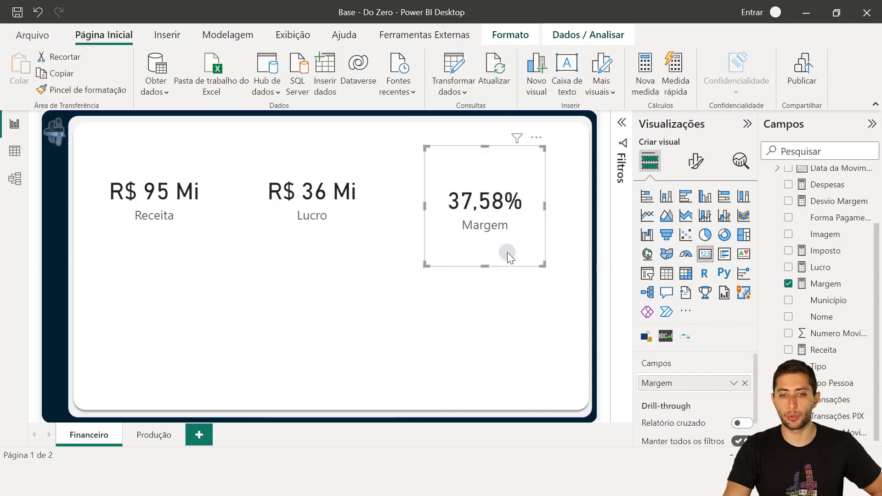
# Step: Add a donut chart below the Lucro card and enlarge it up and to the right
pyautogui.click(512, 312)
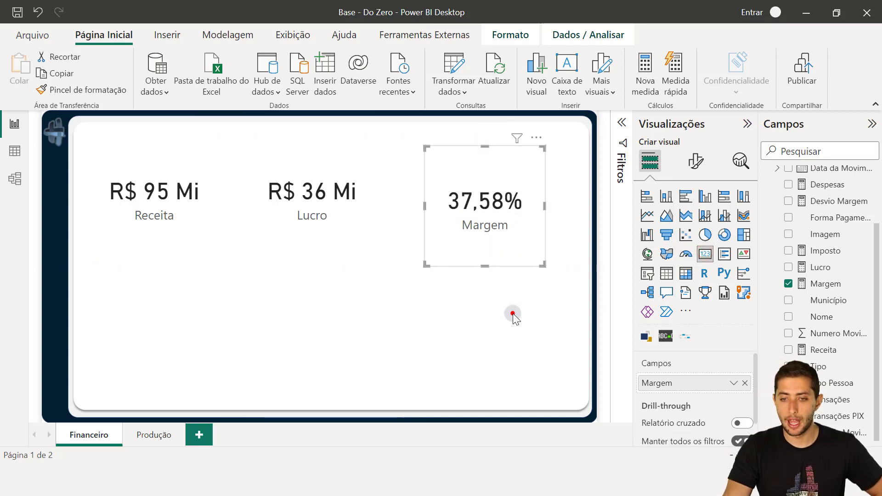
pyautogui.click(725, 236)
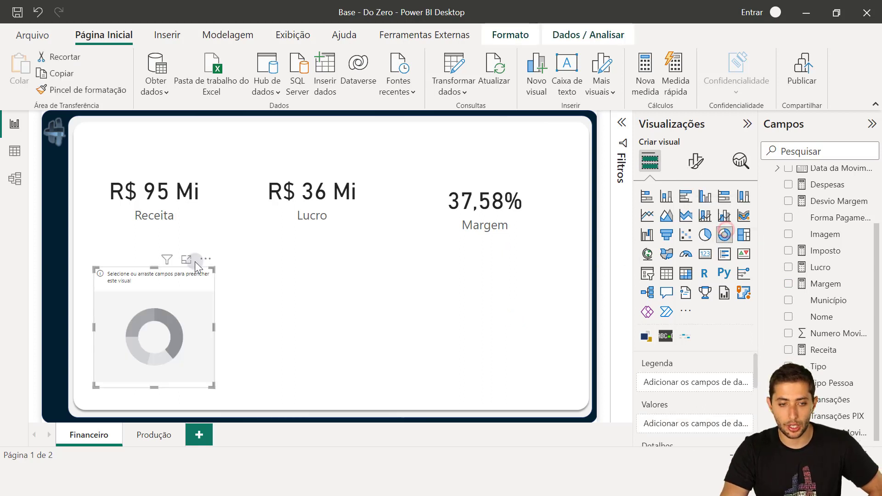
pyautogui.moveTo(134, 321); pyautogui.dragTo(286, 308)
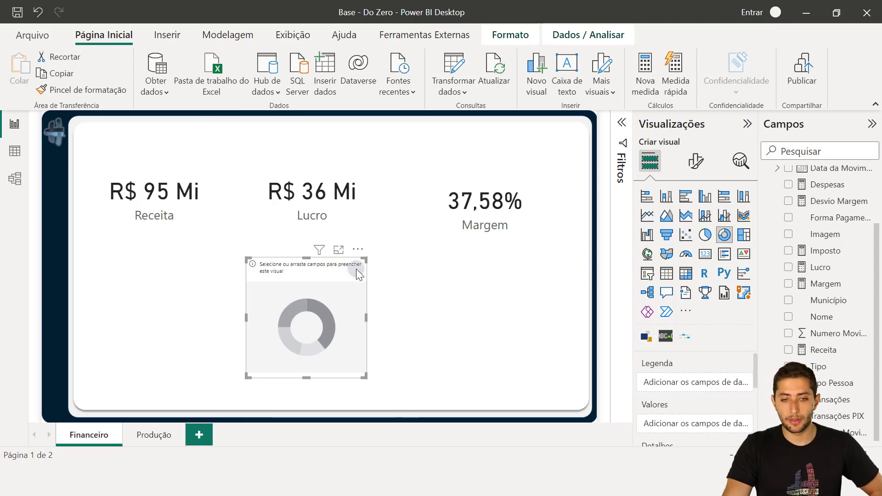
pyautogui.moveTo(364, 260); pyautogui.dragTo(404, 241)
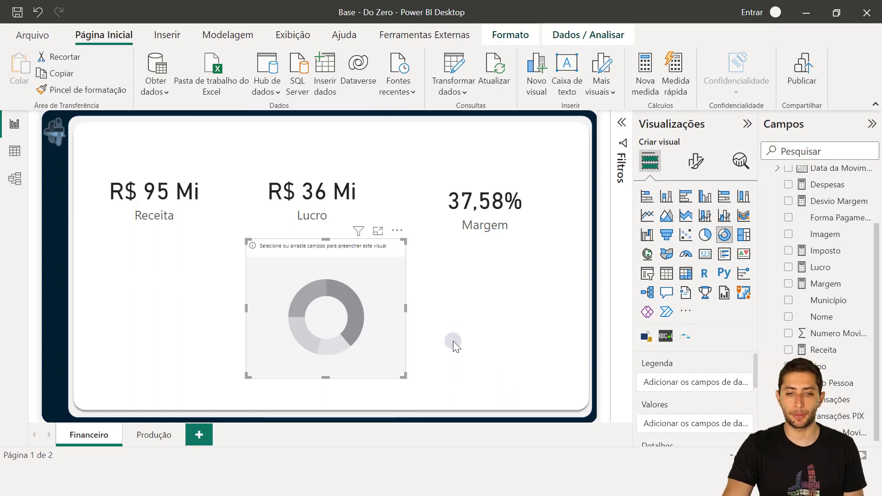
# Step: Use the Margem measure as the donut chart's values
pyautogui.click(338, 317)
pyautogui.moveTo(843, 294); pyautogui.dragTo(713, 432)
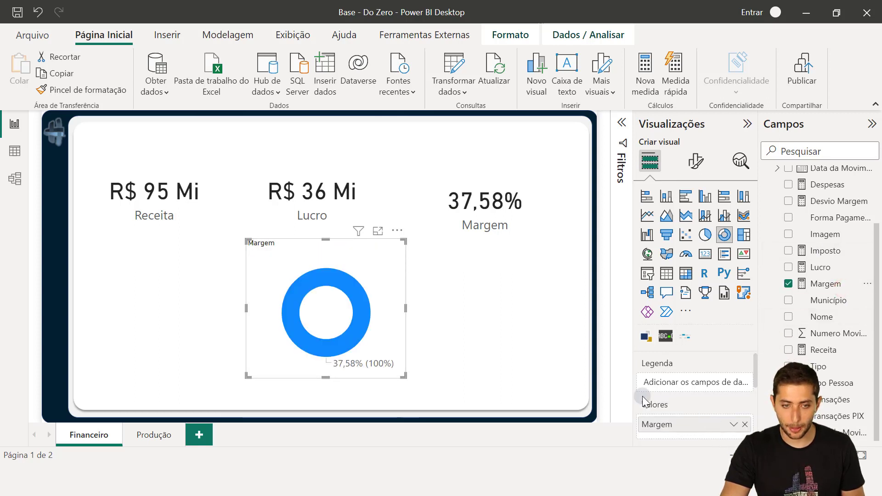
pyautogui.moveTo(361, 322)
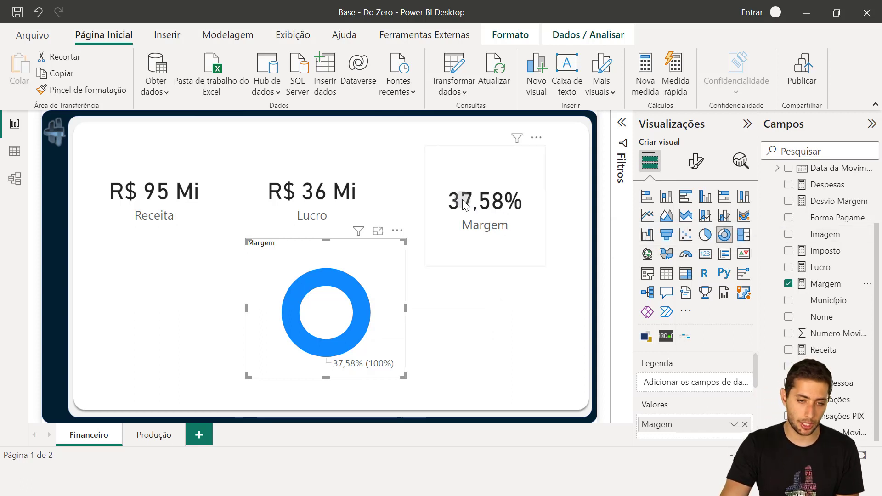
# Step: Create a new measure in the Movimentações table and name it Margem Auxiliar
pyautogui.rightClick(815, 255)
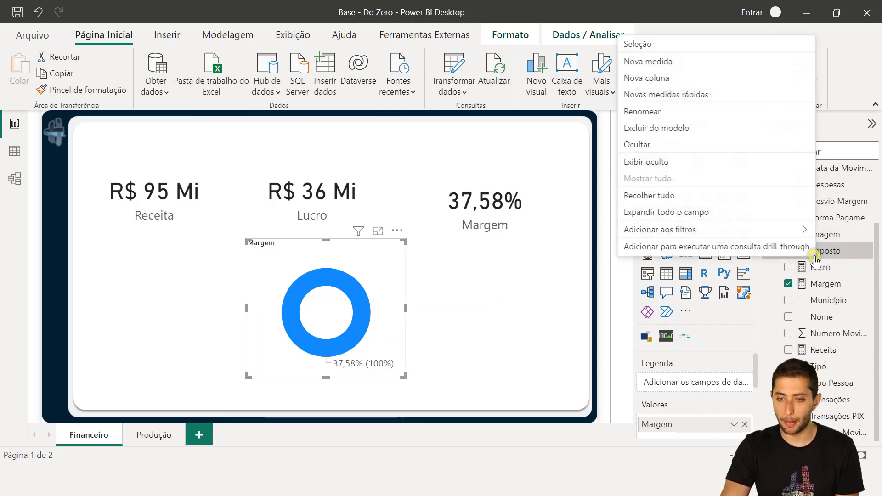
pyautogui.click(668, 62)
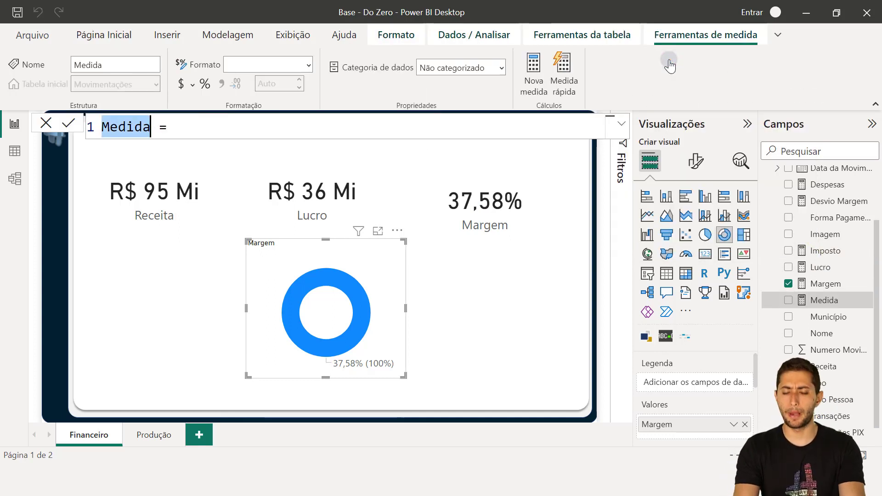
pyautogui.write('Margem A')
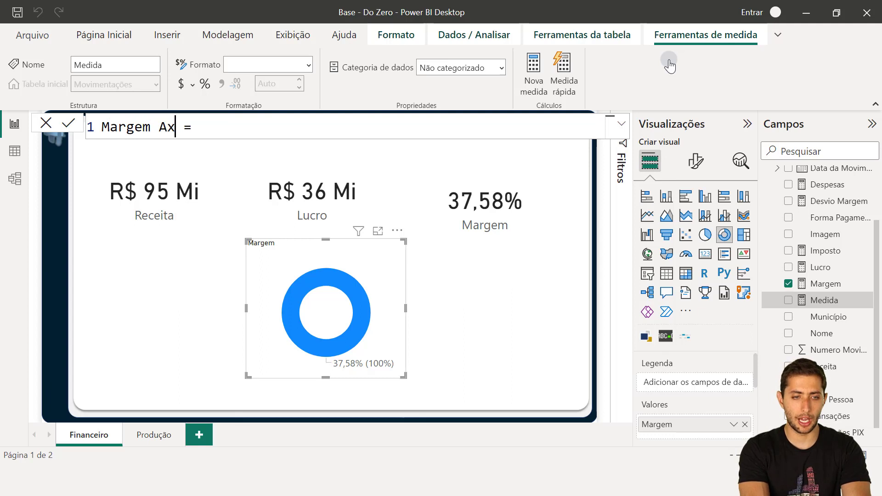
pyautogui.write('uxiliar = ')
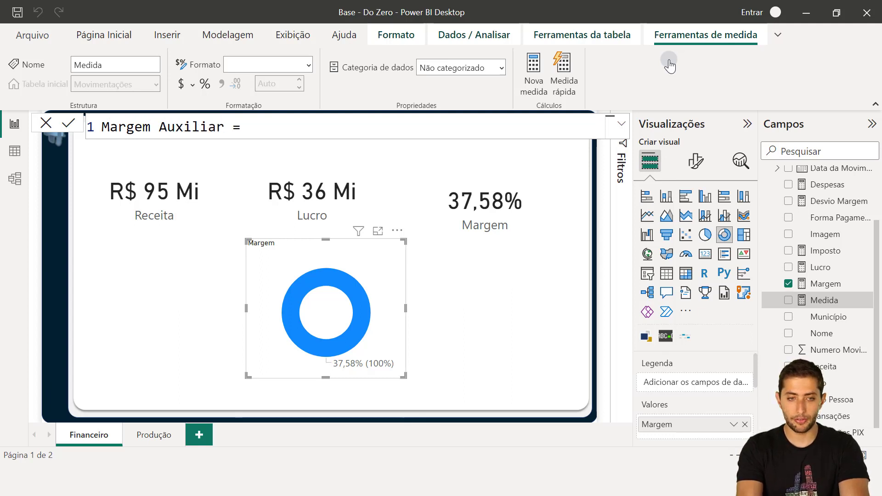
# Step: Define the Margem Auxiliar measure with the formula 1 - [Margem]
pyautogui.write('1-')
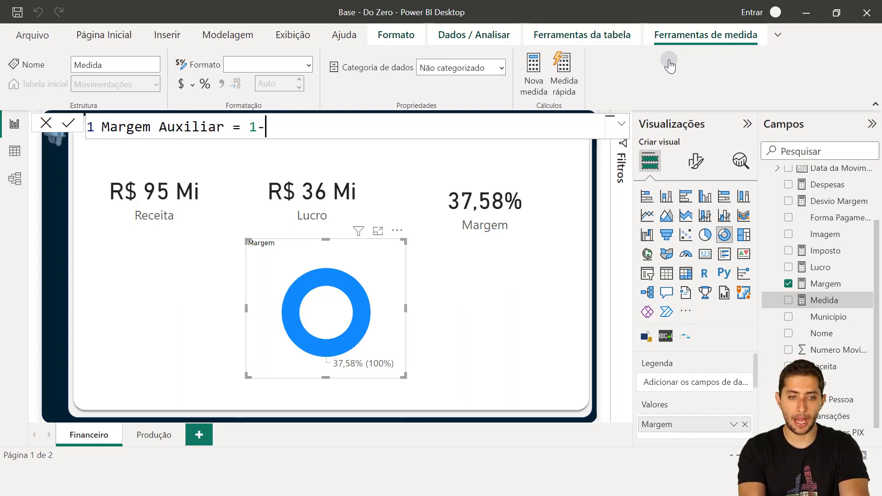
pyautogui.write('mar')
pyautogui.press('BackSpace')
pyautogui.press('BackSpace')
pyautogui.press('BackSpace')
pyautogui.press('BackSpace')
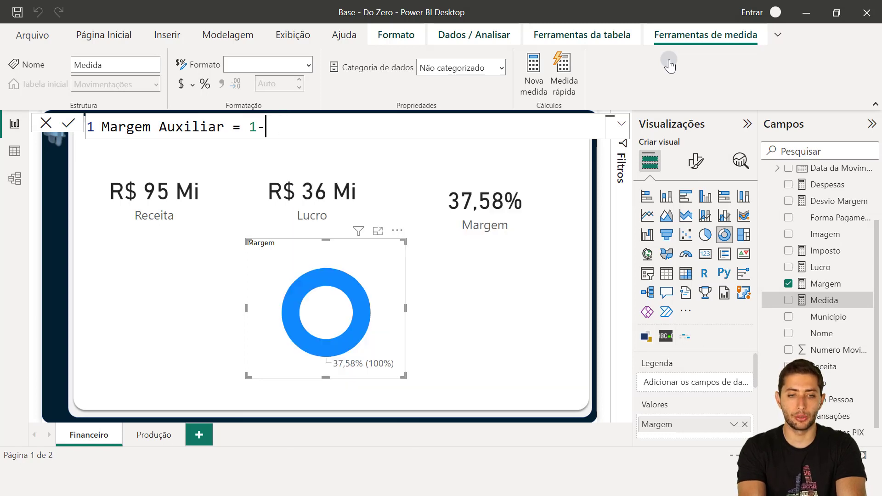
pyautogui.write('00%')
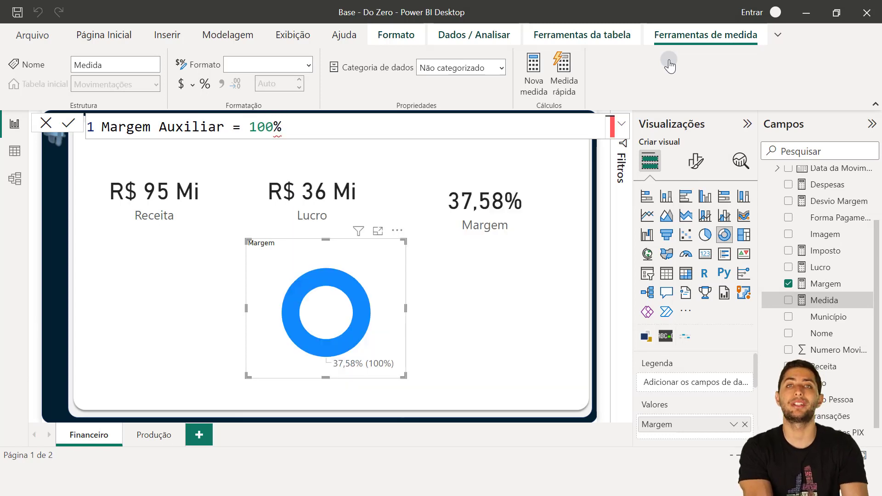
pyautogui.press('BackSpace')
pyautogui.press('BackSpace')
pyautogui.press('BackSpace')
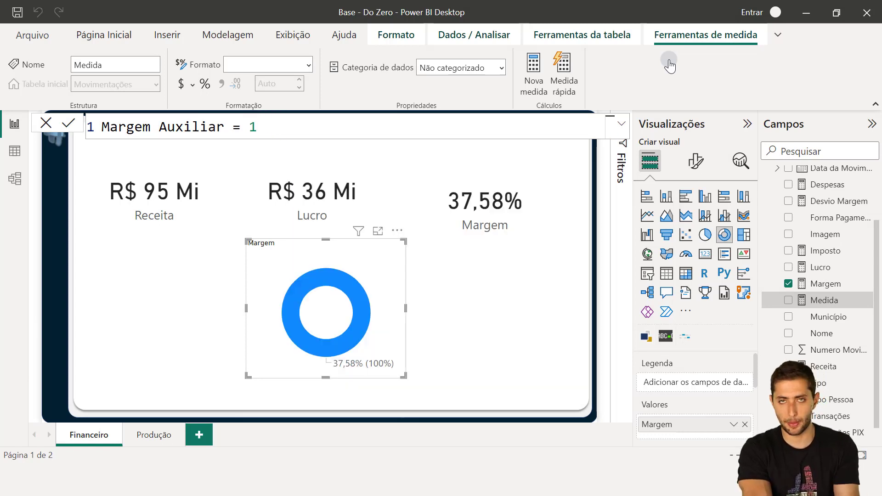
pyautogui.write('- margem')
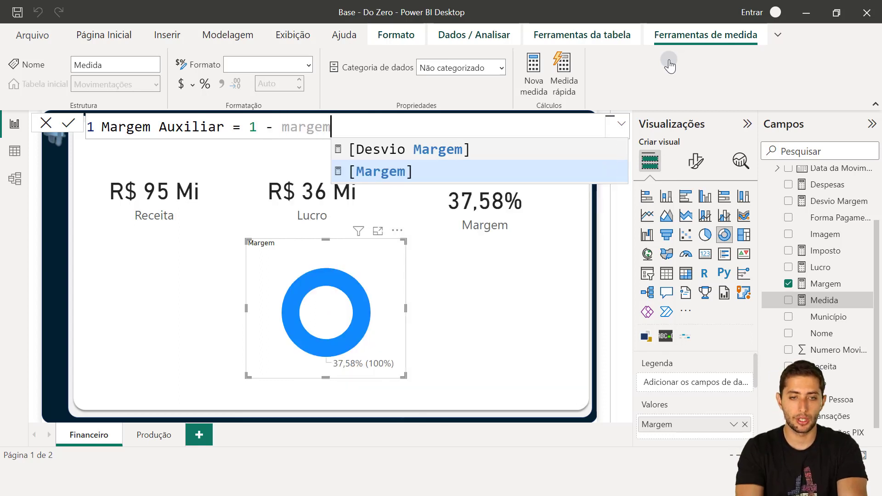
pyautogui.click(373, 180)
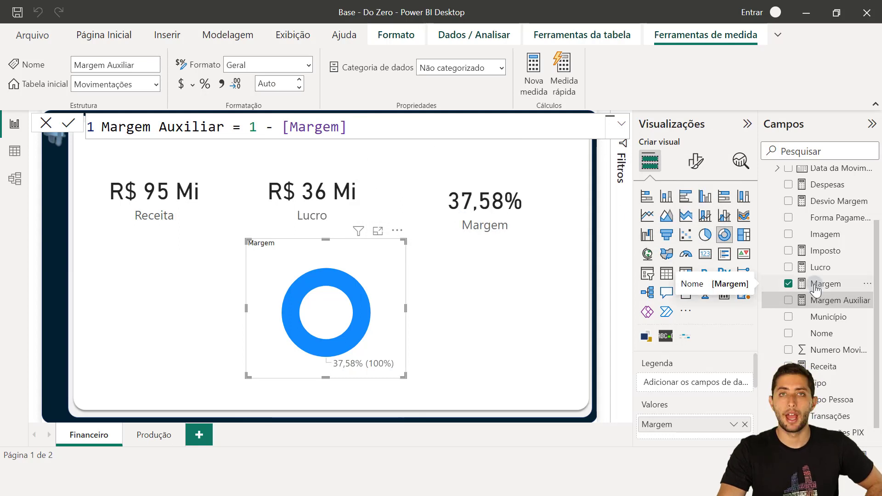
# Step: Add Margem Auxiliar to the donut chart's values alongside Margem and enlarge the chart
pyautogui.moveTo(824, 304); pyautogui.dragTo(699, 437)
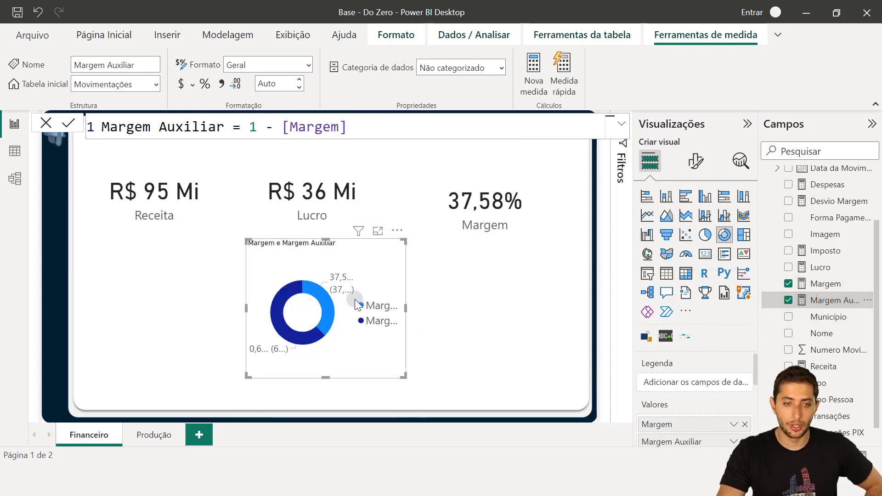
pyautogui.moveTo(401, 245); pyautogui.dragTo(448, 233)
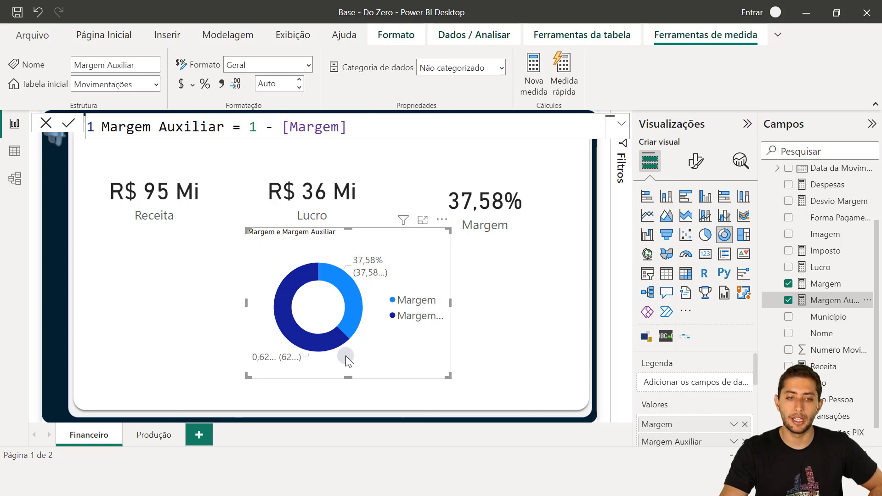
pyautogui.moveTo(297, 290)
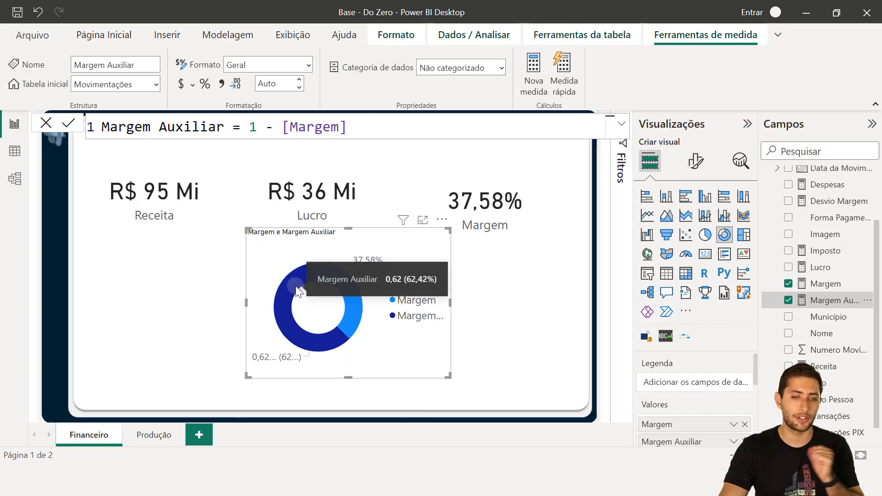
# Step: Delete the Lucro and Receita cards from the Financeiro page
pyautogui.click(303, 204)
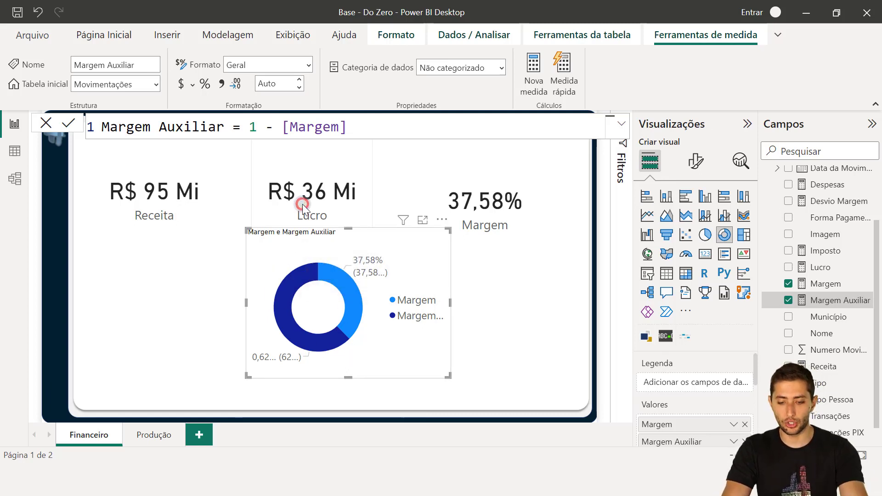
pyautogui.press('Delete')
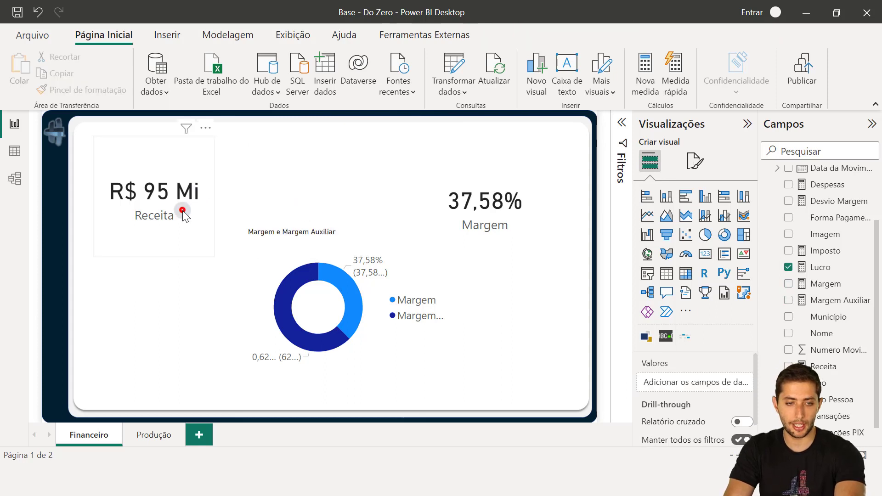
pyautogui.click(182, 211)
pyautogui.press('Delete')
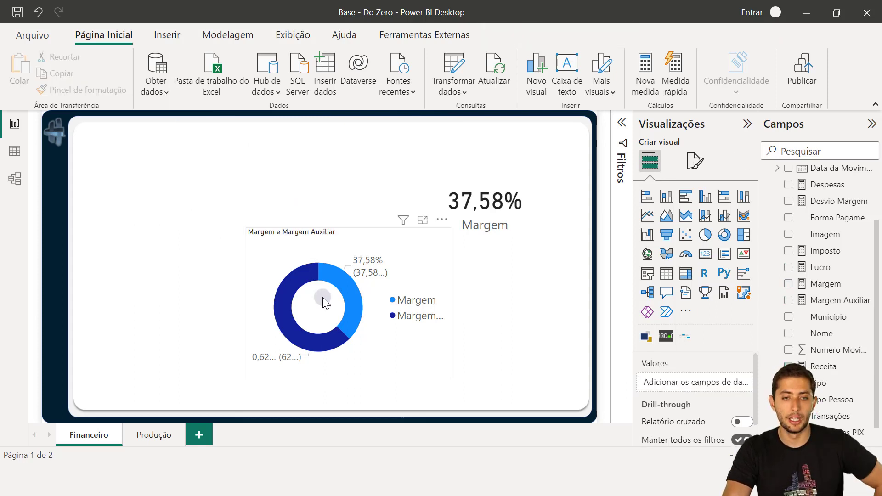
# Step: Move the donut chart up and to the left, and shift the Margem card slightly up
pyautogui.click(358, 264)
pyautogui.moveTo(368, 261); pyautogui.dragTo(317, 230)
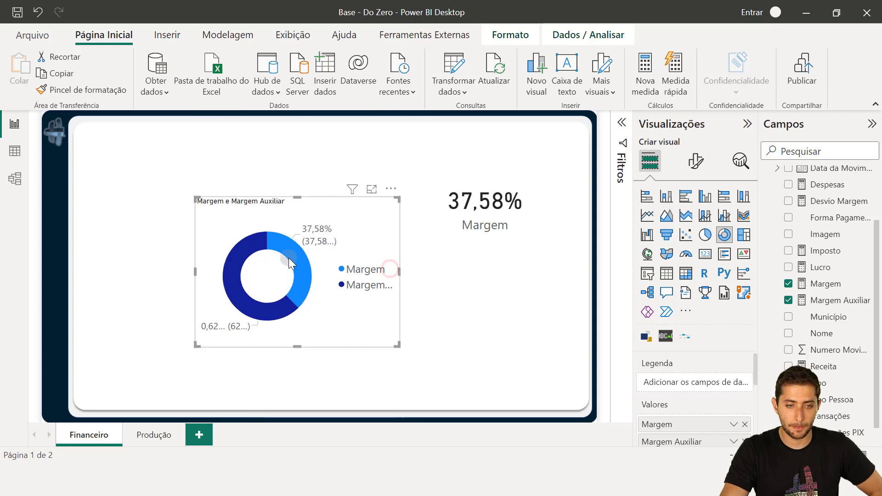
pyautogui.click(485, 231)
pyautogui.click(369, 301)
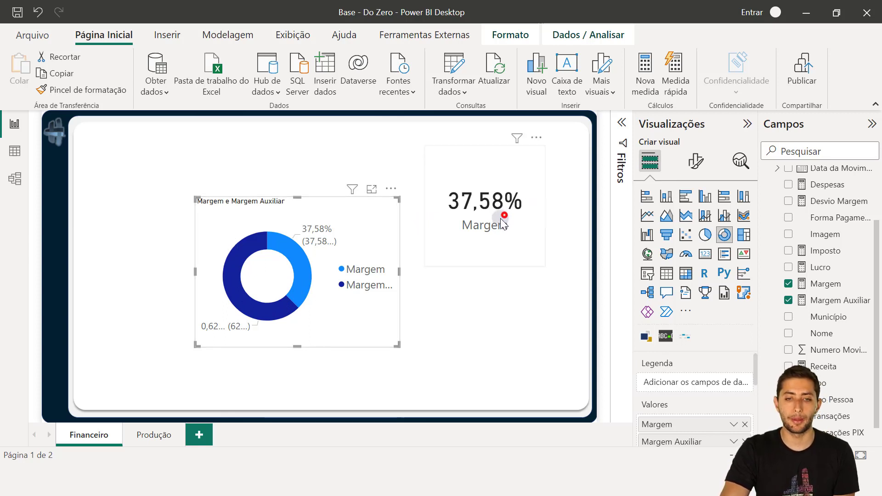
pyautogui.moveTo(504, 224); pyautogui.dragTo(508, 201)
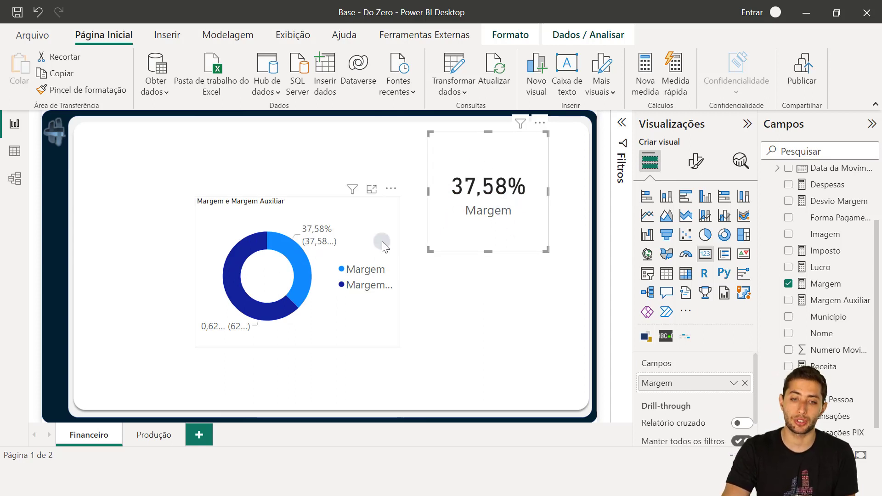
# Step: Turn off the donut chart's legend, detail labels and title
pyautogui.click(321, 318)
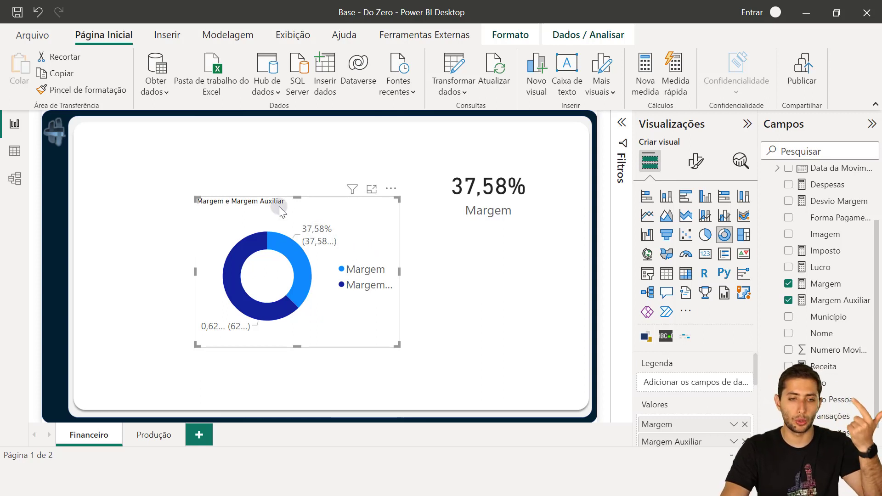
pyautogui.click(697, 163)
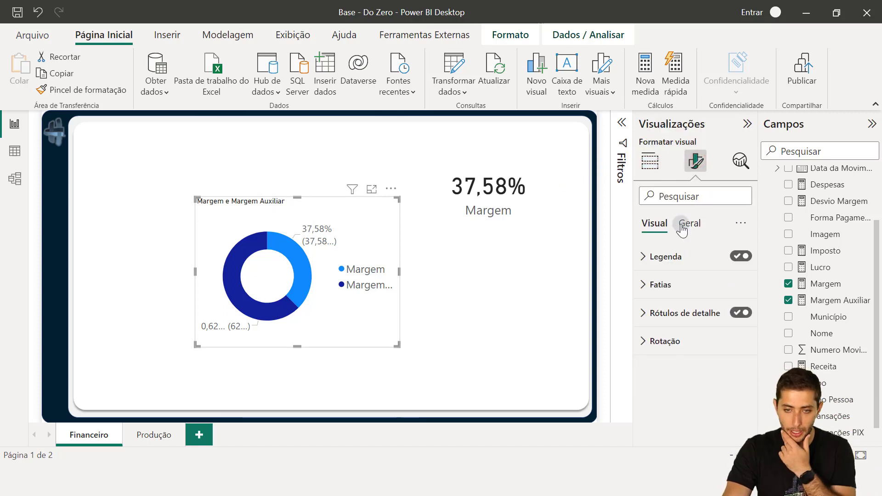
pyautogui.click(742, 257)
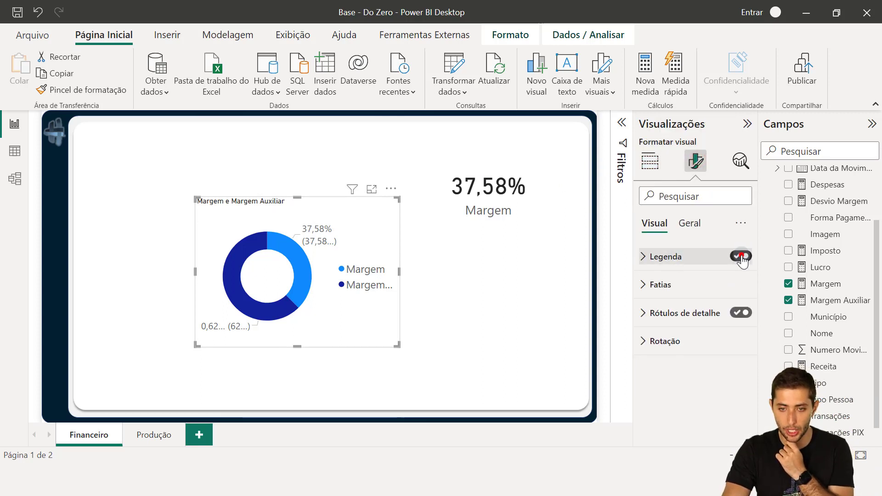
pyautogui.click(740, 313)
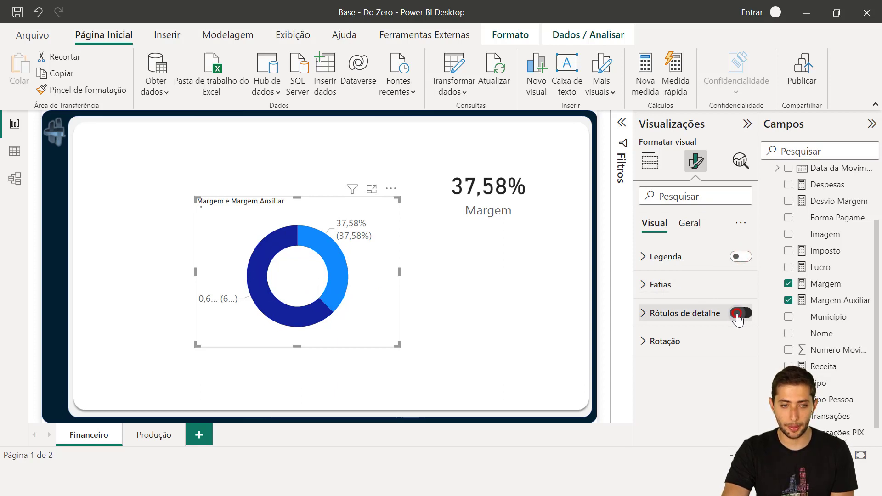
pyautogui.click(684, 224)
pyautogui.click(739, 284)
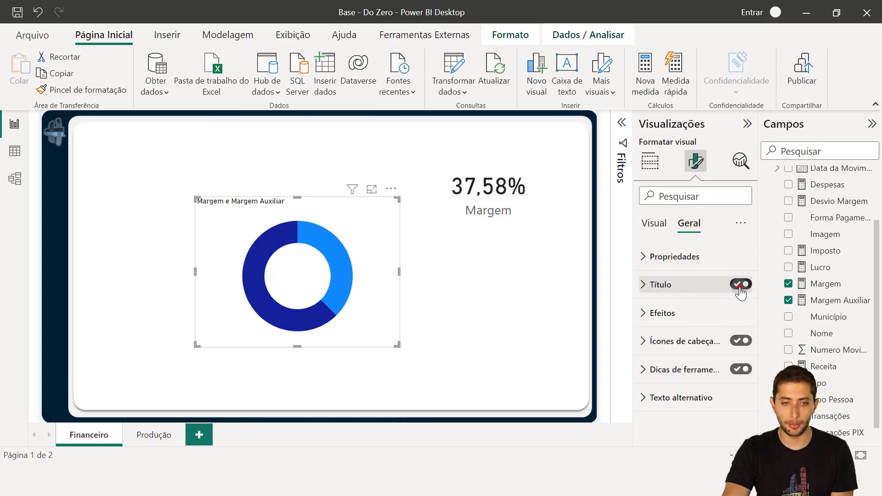
# Step: Move the donut chart right, beside the Margem card, and turn off its background
pyautogui.moveTo(385, 290)
pyautogui.mouseDown()
pyautogui.moveTo(524, 230)
pyautogui.moveTo(414, 258)
pyautogui.moveTo(516, 227)
pyautogui.moveTo(366, 289)
pyautogui.moveTo(519, 234)
pyautogui.moveTo(400, 299)
pyautogui.mouseUp()
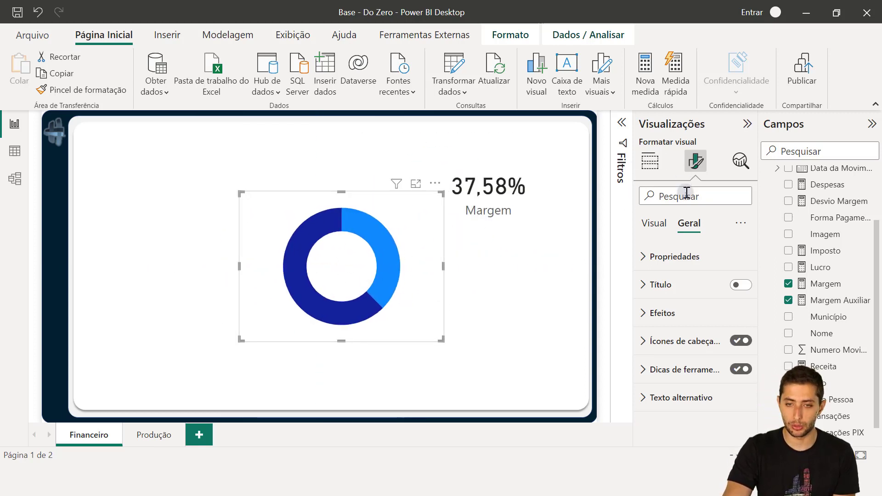
pyautogui.click(676, 306)
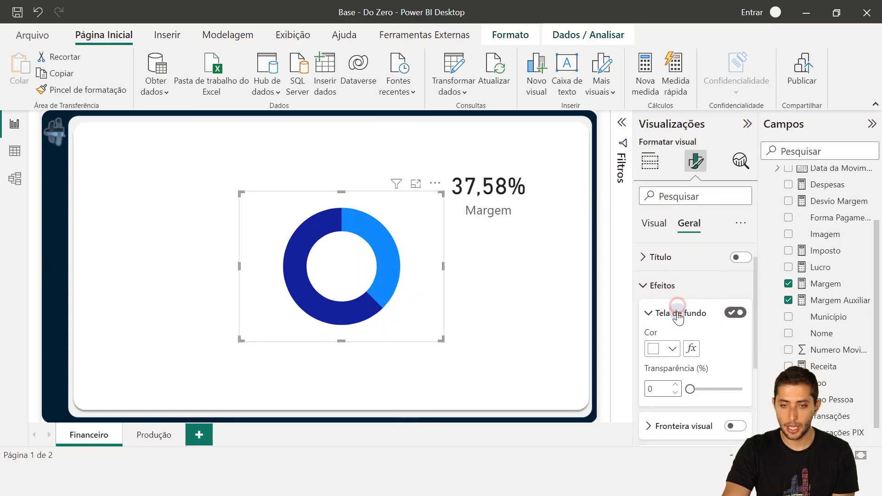
pyautogui.click(738, 311)
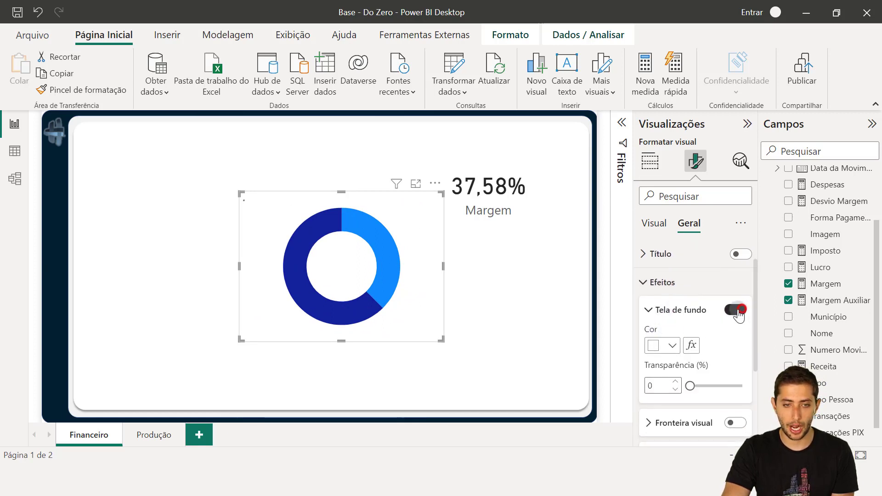
# Step: Move the Margem card slightly down and to the right, clear of the donut chart
pyautogui.click(526, 298)
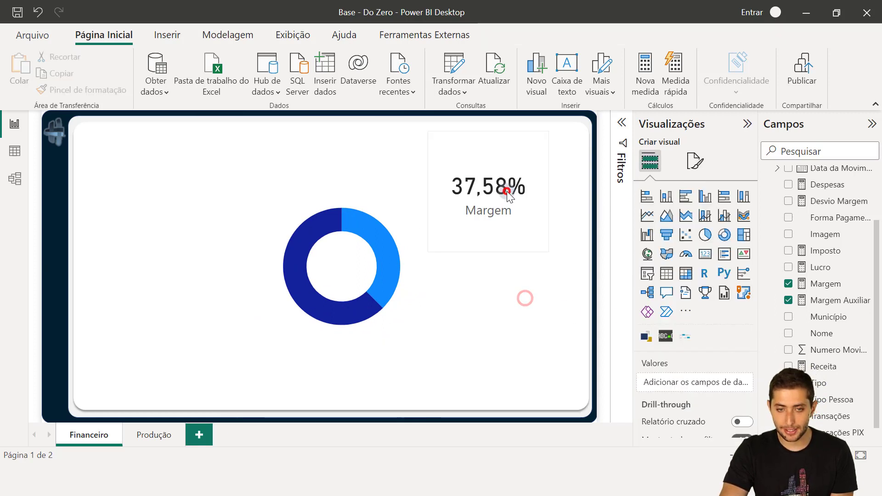
pyautogui.moveTo(507, 191)
pyautogui.mouseDown()
pyautogui.moveTo(420, 250)
pyautogui.moveTo(368, 260)
pyautogui.moveTo(370, 271)
pyautogui.moveTo(511, 208)
pyautogui.mouseUp()
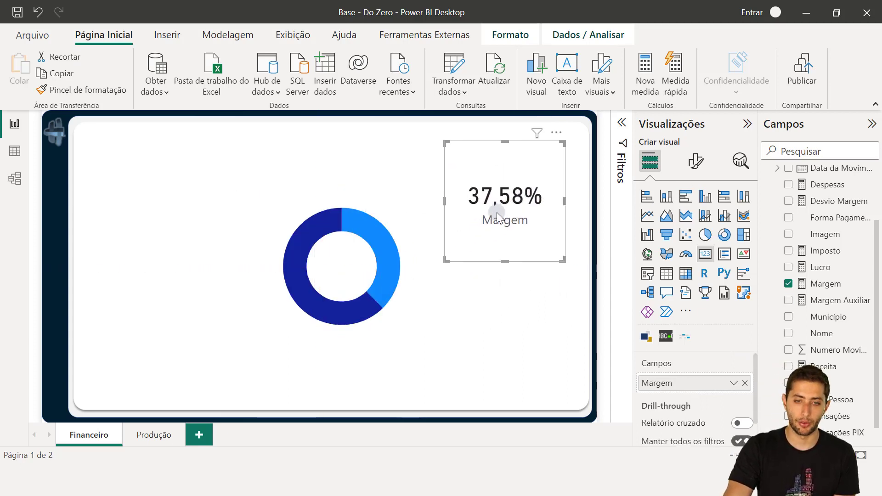
# Step: Turn off the Margem card's background and move the card down and to the left, closer to the donut chart
pyautogui.click(707, 165)
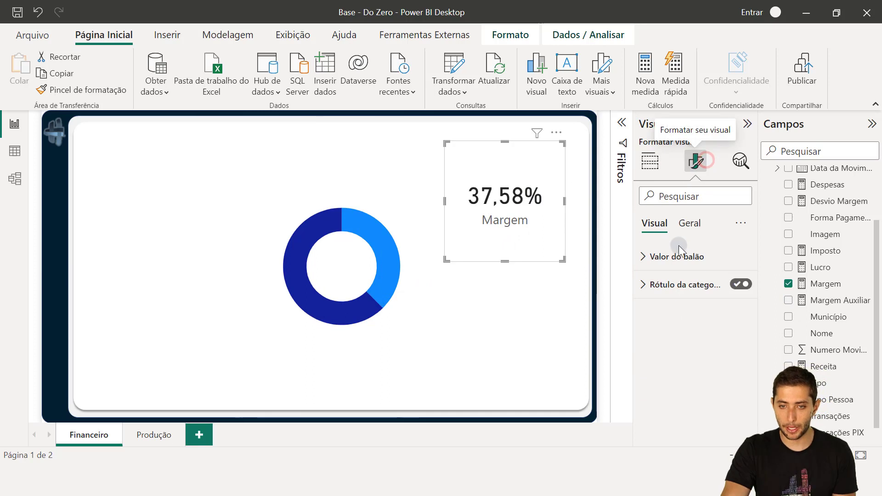
pyautogui.click(691, 228)
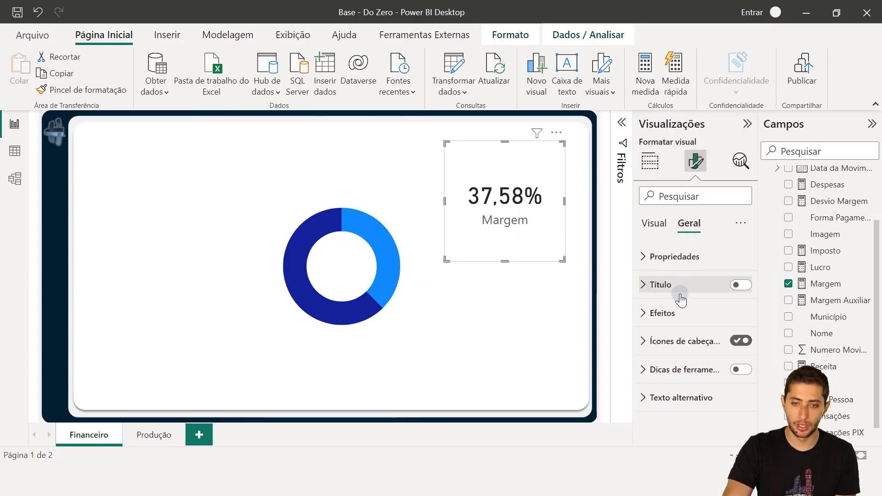
pyautogui.click(678, 314)
pyautogui.click(735, 340)
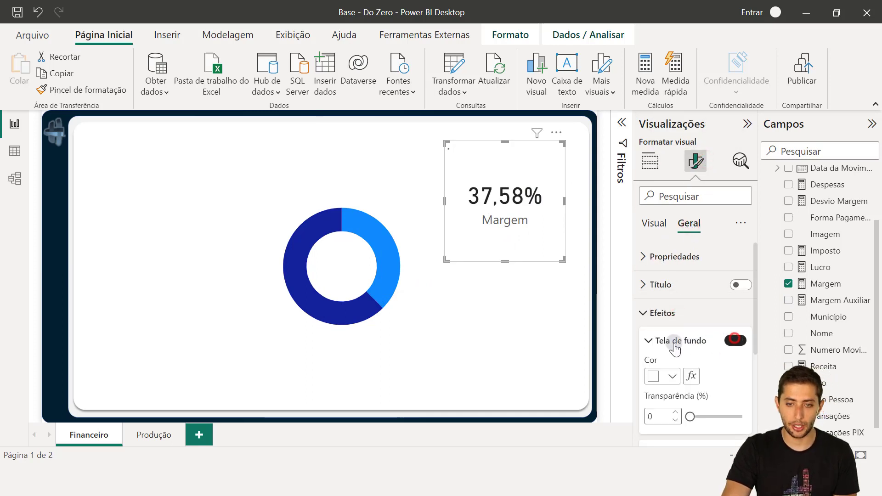
pyautogui.moveTo(470, 259); pyautogui.dragTo(401, 321)
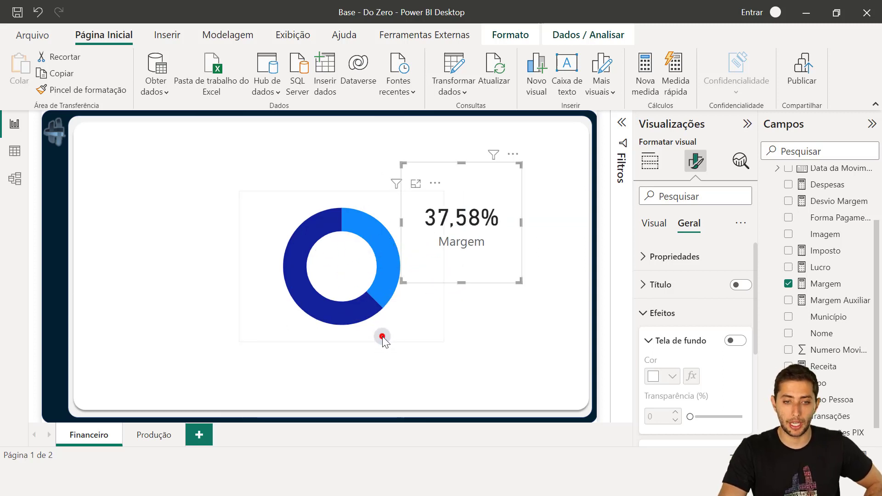
# Step: Enlarge the donut chart from its lower-left corner and shift it slightly up and to the left
pyautogui.click(383, 338)
pyautogui.moveTo(239, 343); pyautogui.dragTo(201, 367)
pyautogui.moveTo(343, 363); pyautogui.dragTo(335, 357)
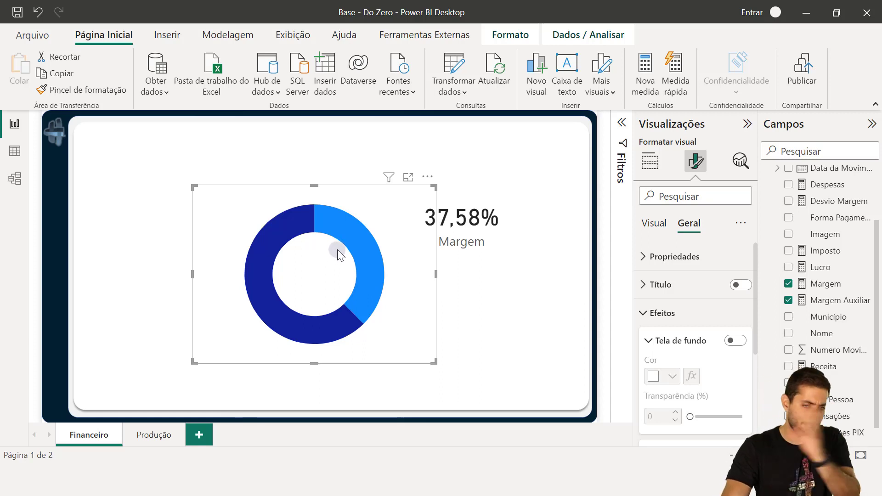
# Step: Colour the donut chart's Margem slice the darkest navy blue and its Margem Auxiliar slice light grey
pyautogui.moveTo(342, 241)
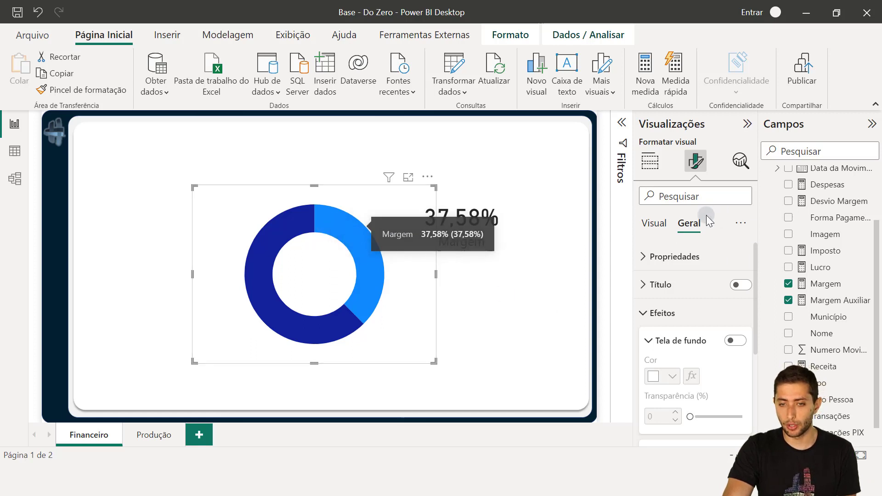
pyautogui.click(400, 327)
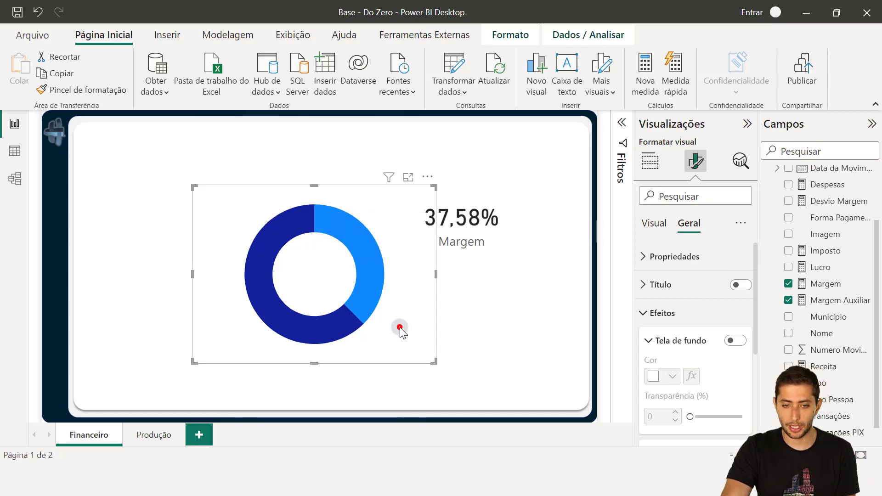
pyautogui.click(660, 224)
pyautogui.click(661, 286)
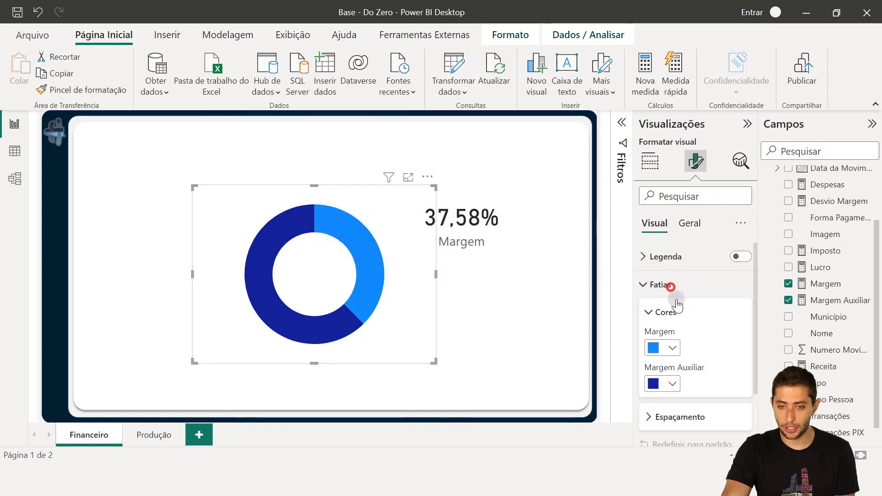
pyautogui.click(663, 324)
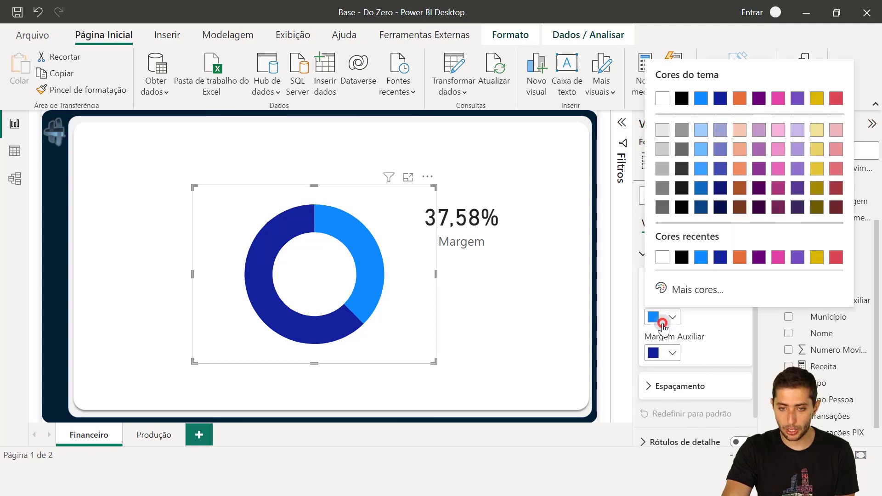
pyautogui.click(721, 212)
pyautogui.click(668, 355)
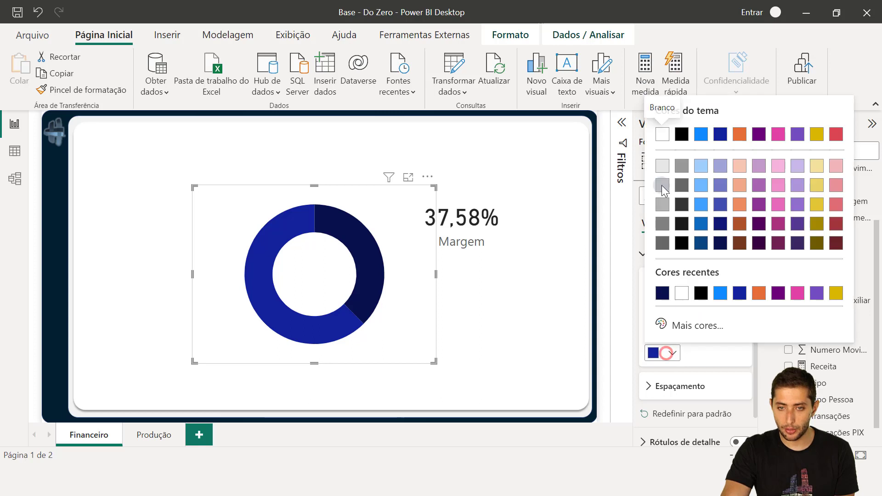
pyautogui.click(660, 182)
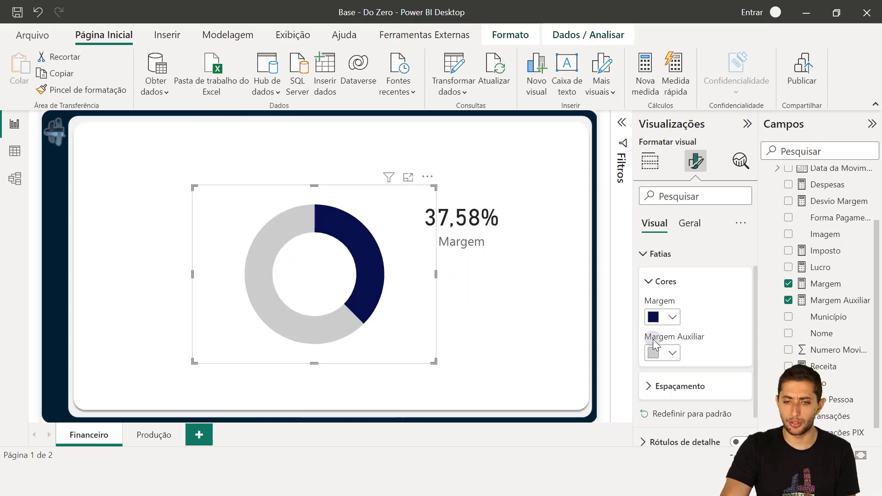
# Step: Try the reversed slice colours, with the lightest grey for Margem and the darkest navy blue for Margem Auxiliar
pyautogui.click(661, 317)
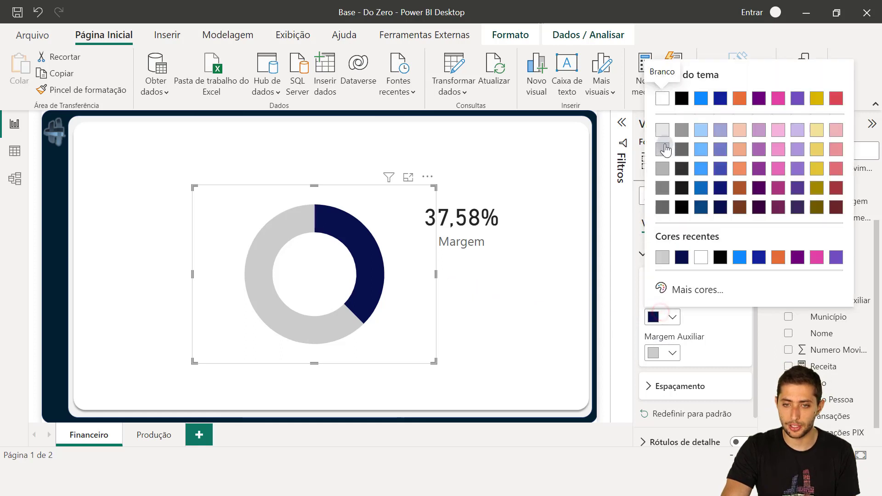
pyautogui.click(658, 131)
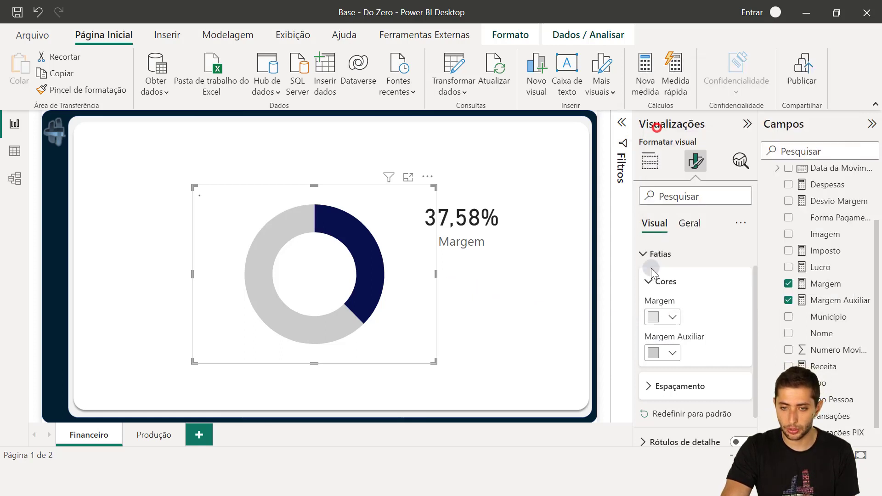
pyautogui.click(661, 353)
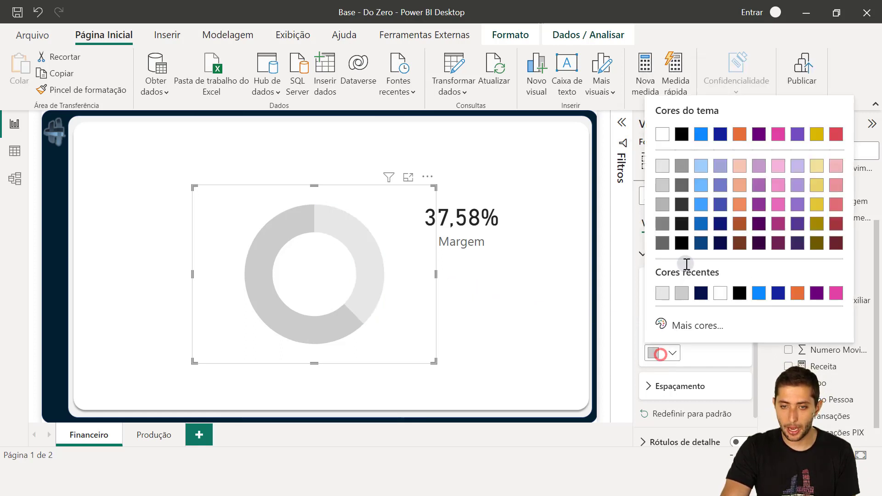
pyautogui.click(721, 243)
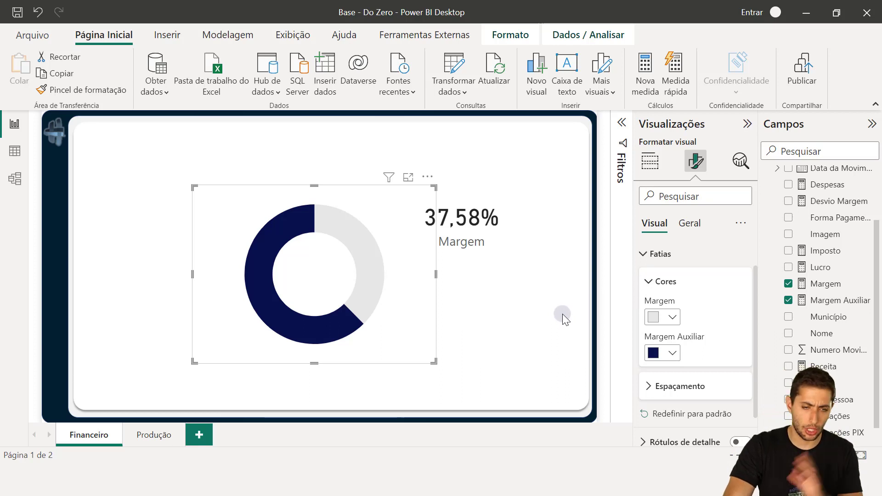
# Step: Set the Margem slice to the darkest navy blue and the Margem Auxiliar slice to the lightest grey
pyautogui.click(666, 317)
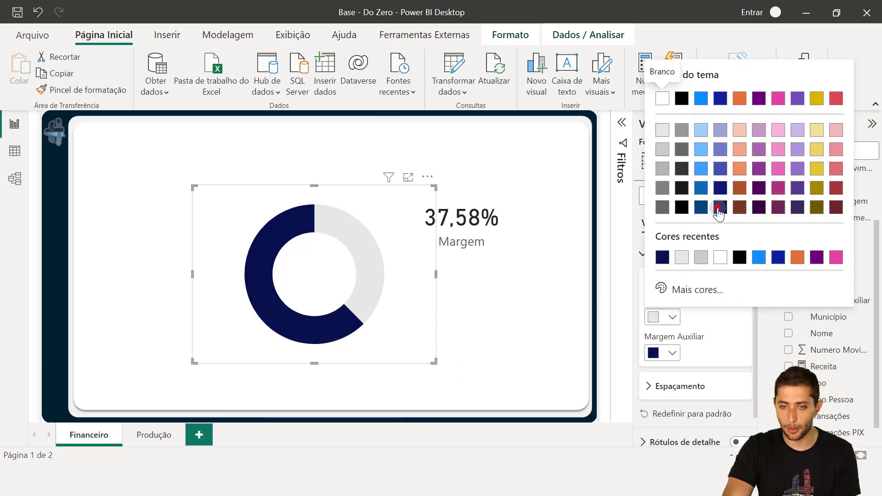
pyautogui.click(718, 207)
pyautogui.click(655, 358)
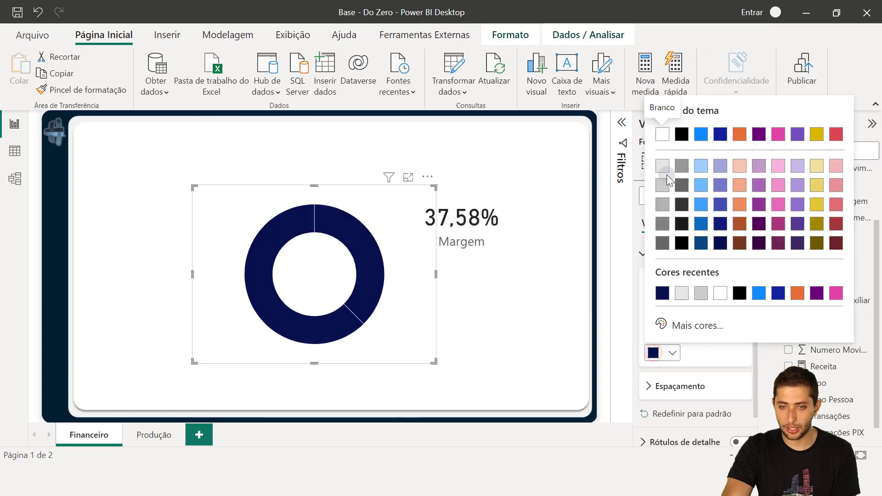
pyautogui.click(663, 167)
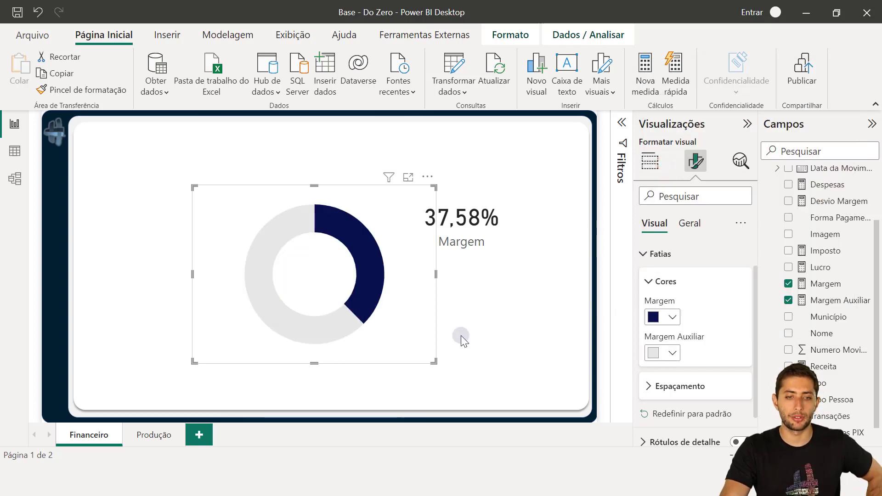
# Step: Move the donut chart slightly left and place the Margem card in the centre of its ring
pyautogui.click(409, 361)
pyautogui.moveTo(409, 361); pyautogui.dragTo(396, 360)
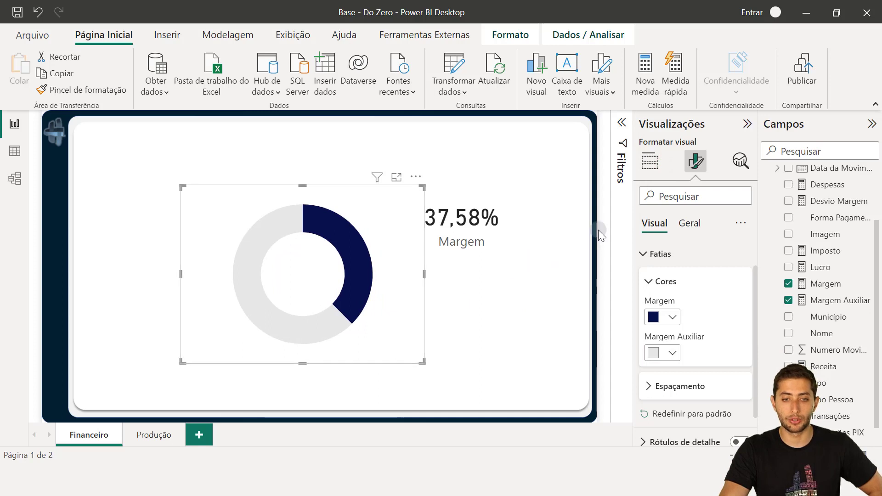
pyautogui.moveTo(481, 238); pyautogui.dragTo(320, 296)
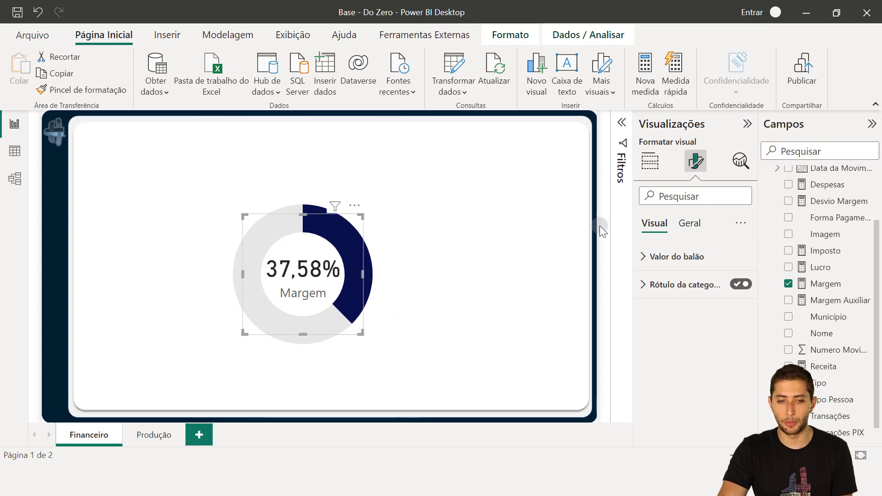
# Step: Reduce the Margem card's callout value font size to 41 and its category label font size to 20
pyautogui.click(687, 258)
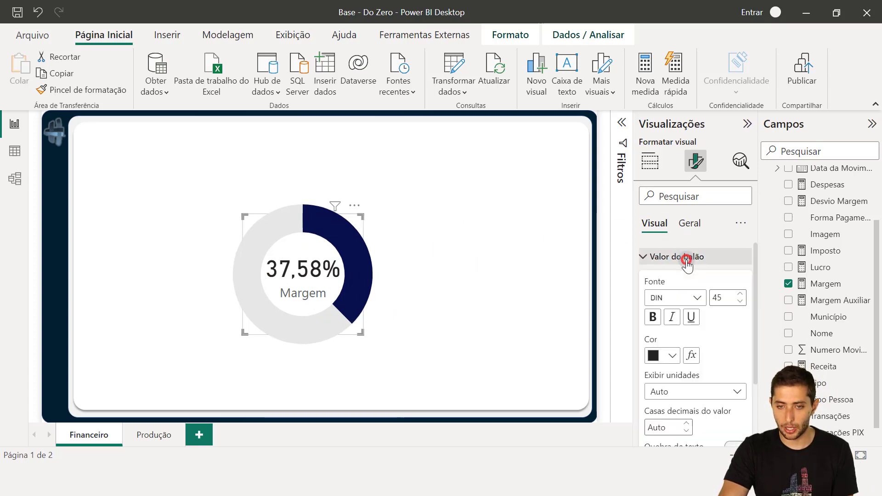
pyautogui.click(741, 300)
pyautogui.click(740, 300)
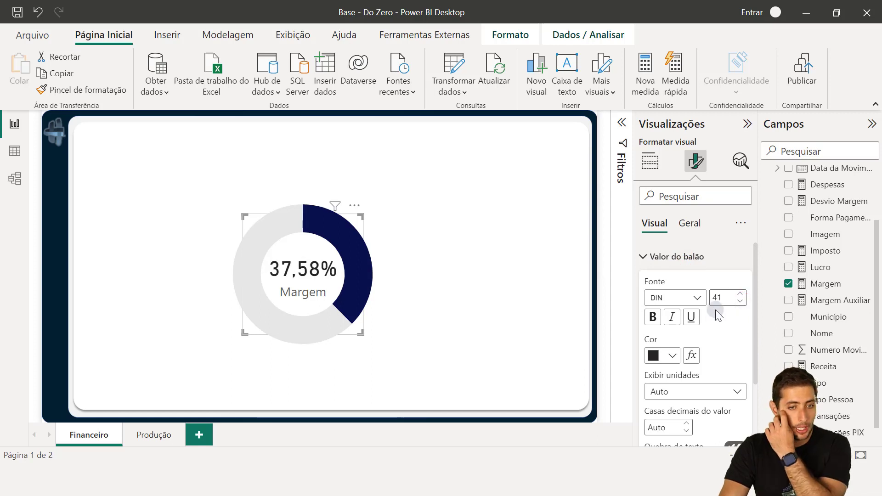
pyautogui.click(662, 257)
pyautogui.click(682, 283)
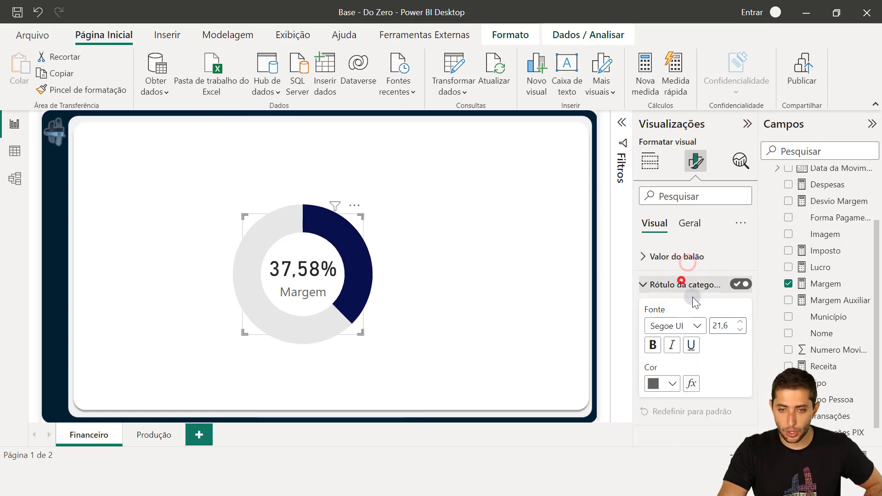
pyautogui.click(740, 331)
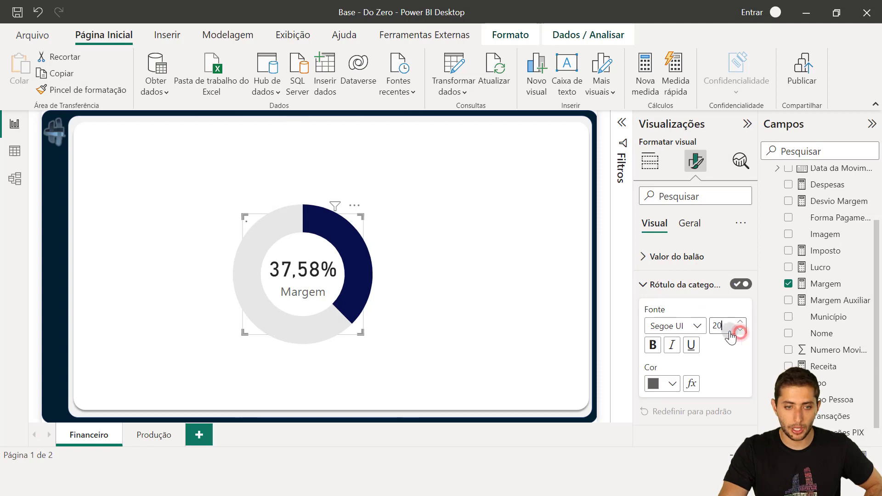
pyautogui.click(476, 330)
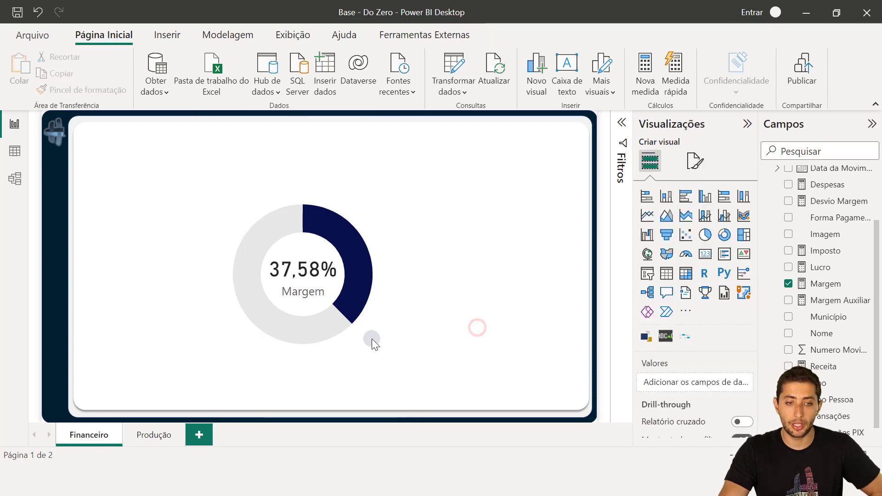
# Step: Thin the donut chart's ring by setting the slices' inner radius to 66 px
pyautogui.click(402, 332)
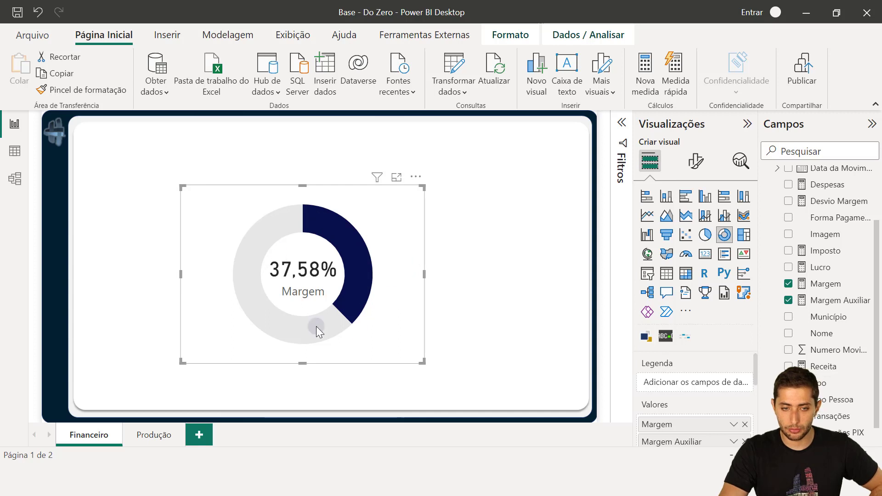
pyautogui.click(695, 161)
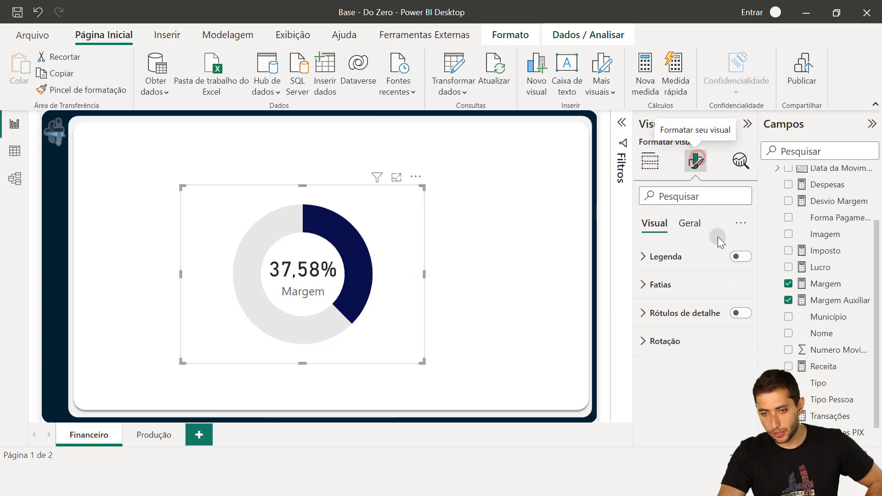
pyautogui.click(675, 287)
pyautogui.scroll(-2, 682, 305)
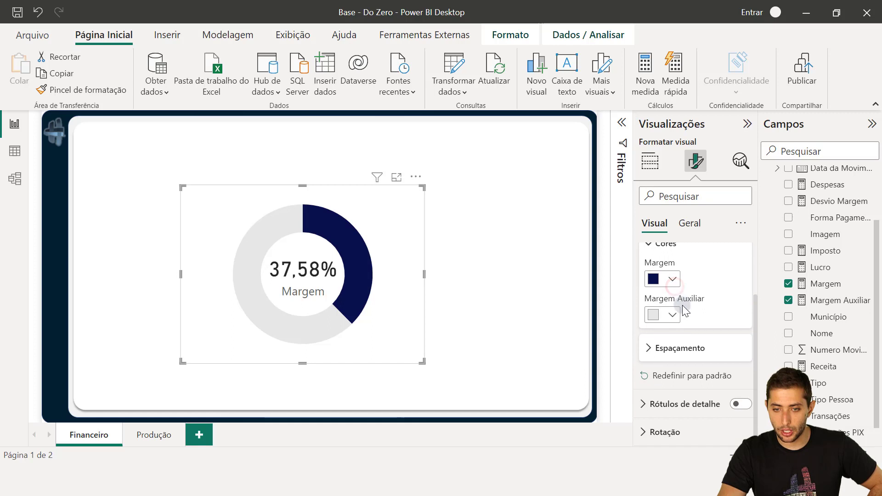
pyautogui.click(700, 361)
pyautogui.scroll(-1, 694, 368)
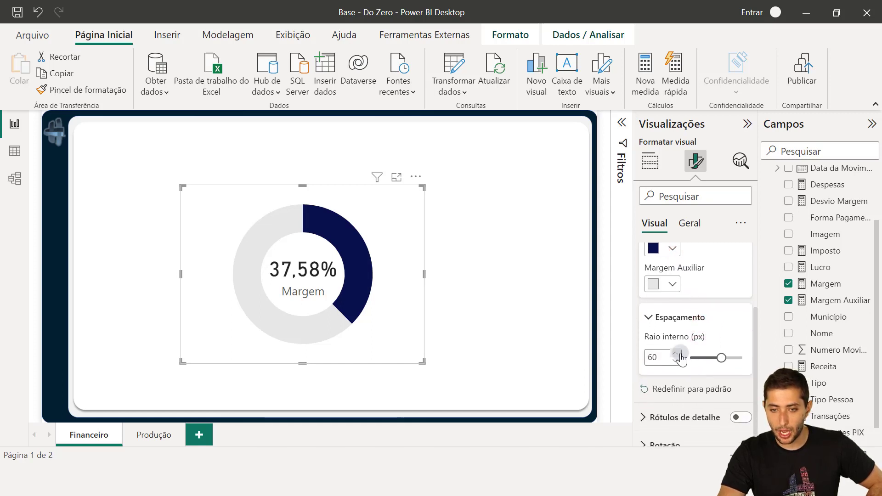
pyautogui.click(681, 354)
pyautogui.click(680, 354)
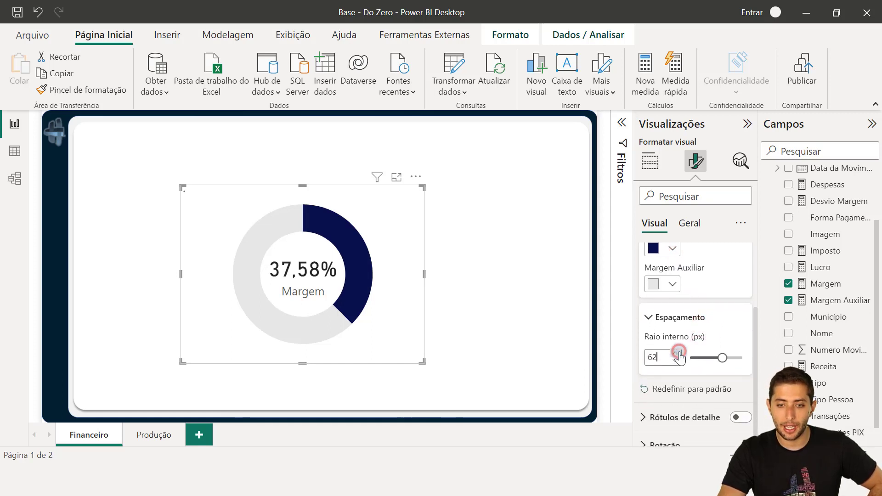
pyautogui.click(680, 354)
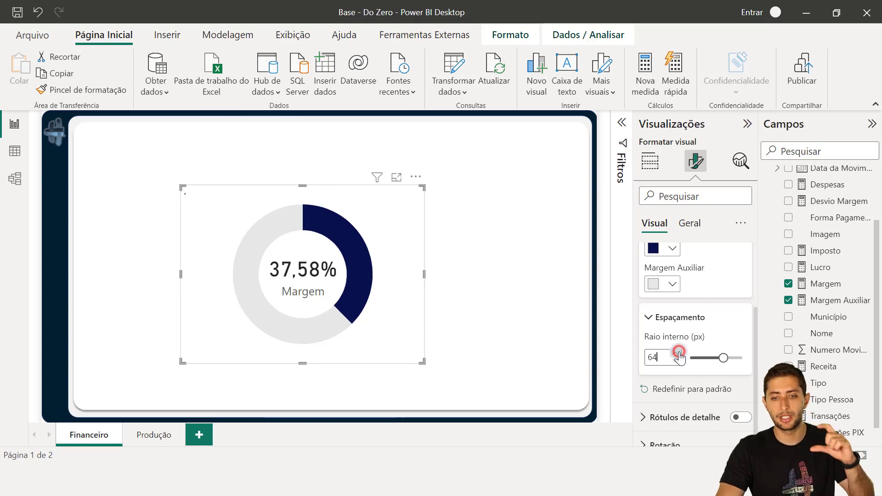
pyautogui.click(679, 354)
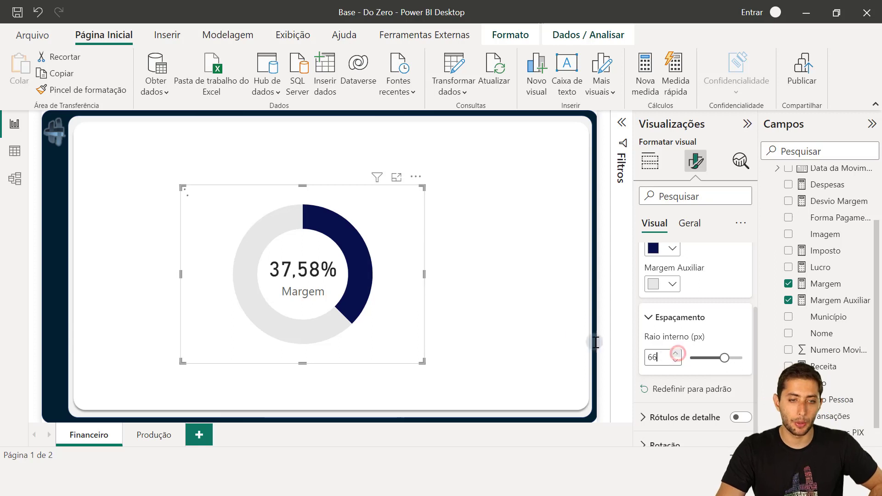
pyautogui.click(542, 326)
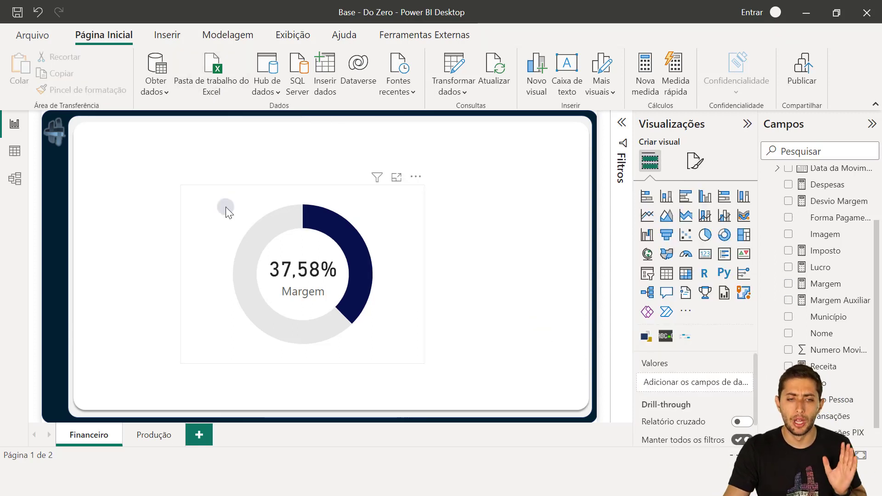
# Step: Delete the donut chart from the Financeiro page, keeping the Margem card
pyautogui.click(204, 194)
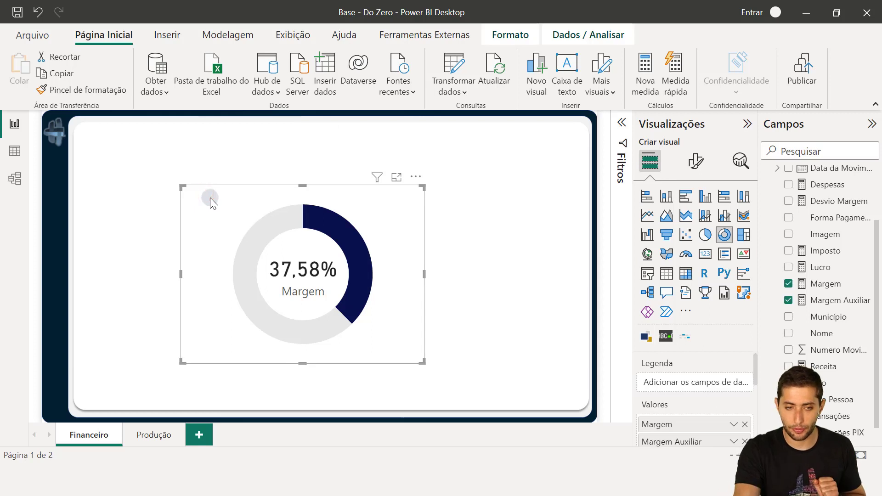
pyautogui.press('Delete')
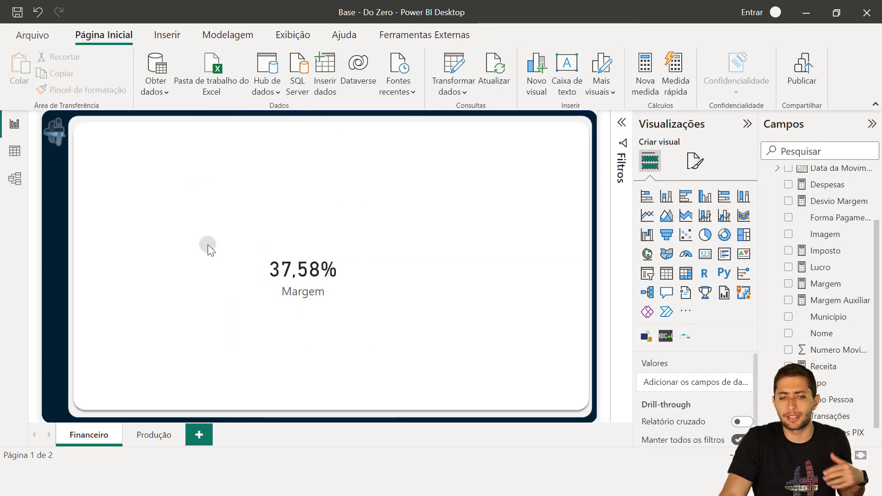
# Step: Undo the deletion of the donut chart around the Margem card and deselect it
pyautogui.click(35, 13)
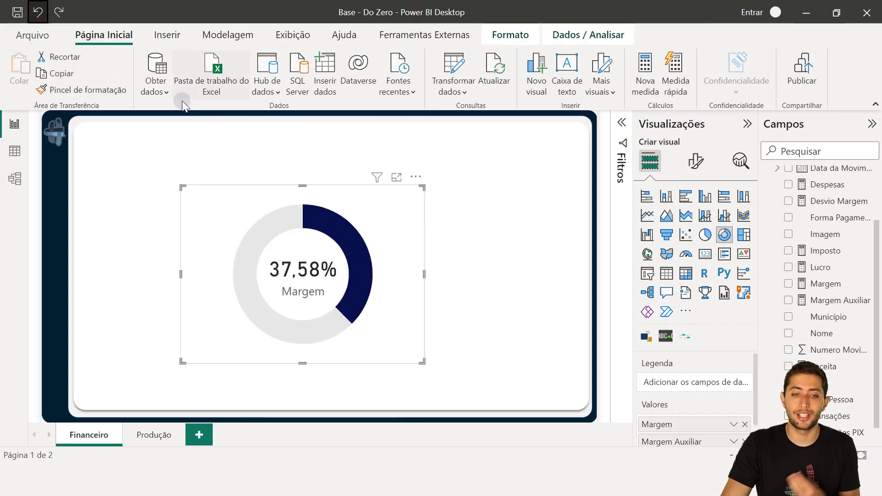
pyautogui.click(245, 137)
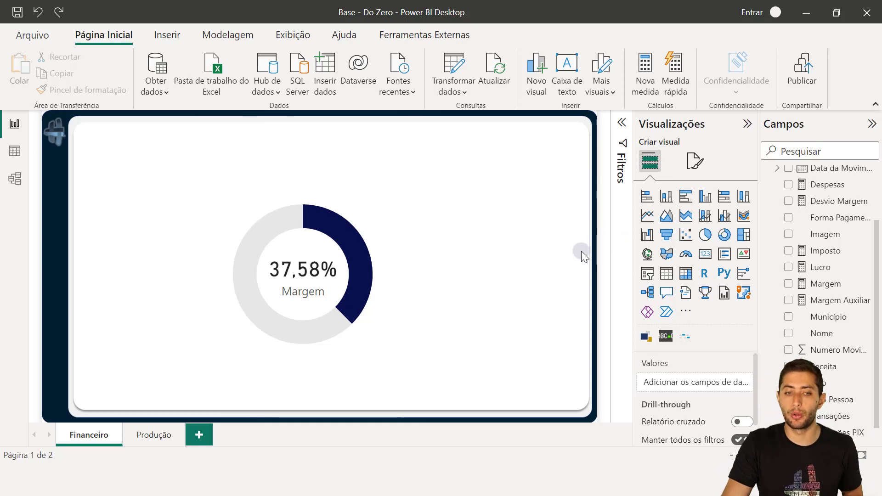
# Step: Add an empty slicer near the upper-left corner of the Financeiro page and select the Município field of the Movimentações table
pyautogui.click(648, 274)
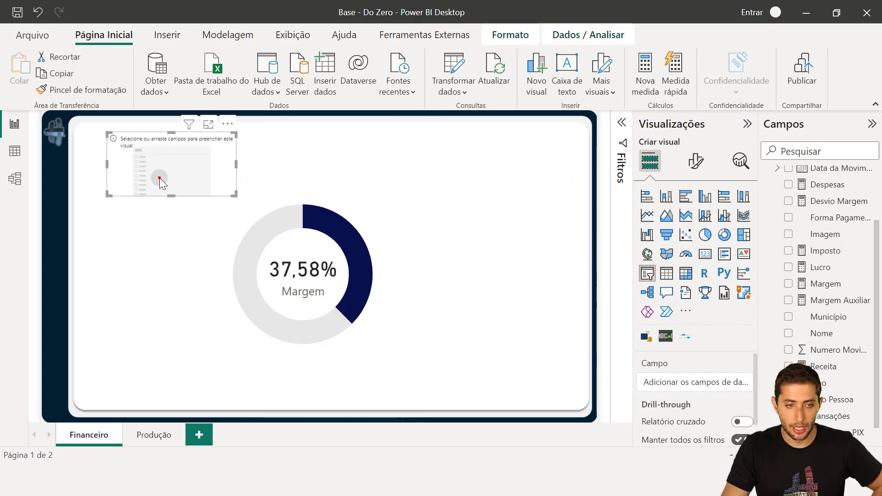
pyautogui.moveTo(159, 178); pyautogui.dragTo(145, 177)
pyautogui.scroll(3, 800, 257)
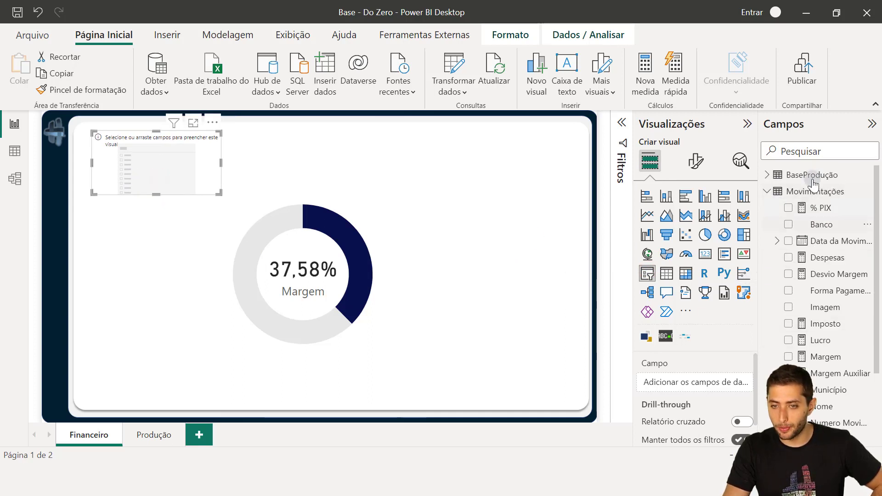
pyautogui.scroll(-4, 830, 254)
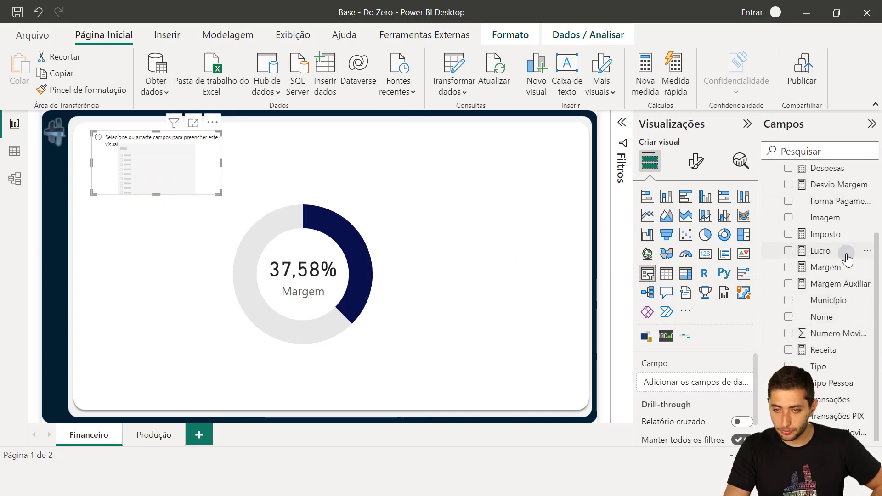
pyautogui.scroll(1, 842, 247)
pyautogui.scroll(-1, 839, 295)
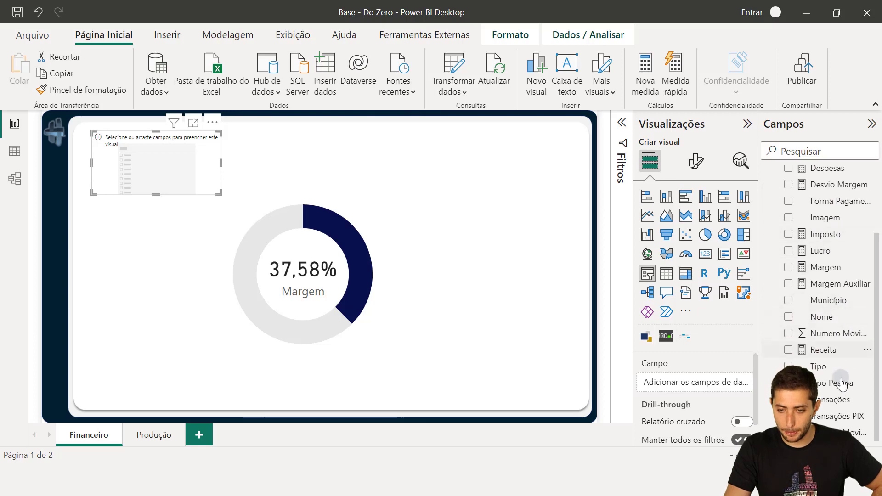
pyautogui.moveTo(829, 300); pyautogui.dragTo(328, 273)
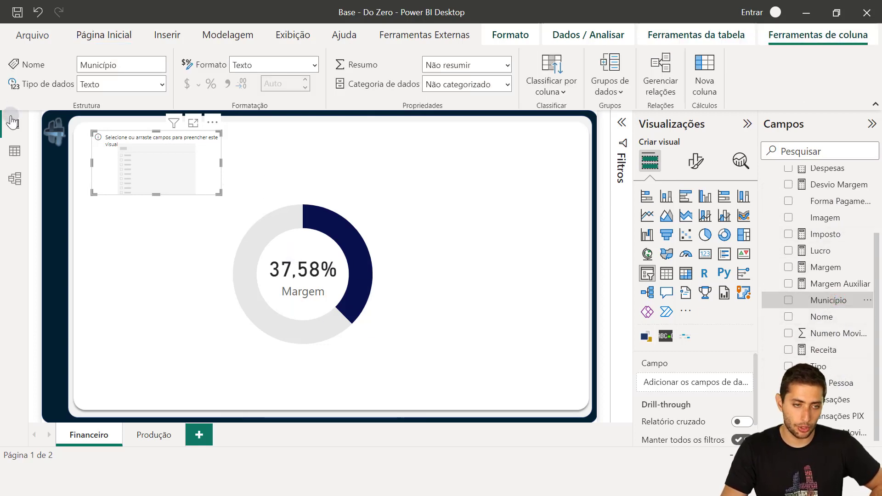
# Step: Examine the city values of the Município column in the Movimentações table data and return to the report
pyautogui.click(4, 152)
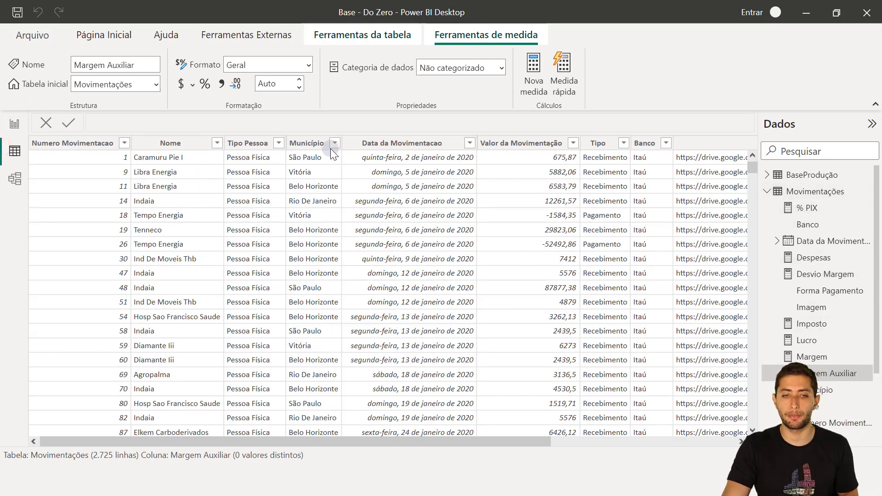
pyautogui.click(316, 146)
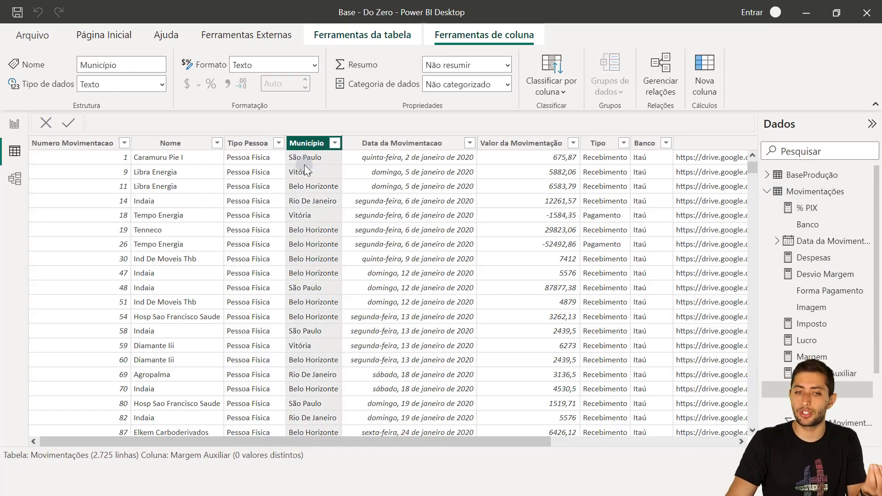
pyautogui.click(314, 157)
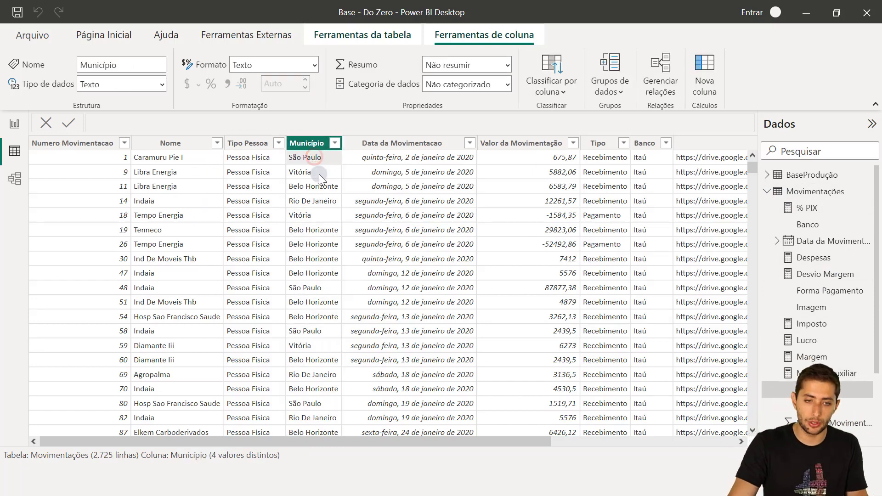
pyautogui.click(319, 174)
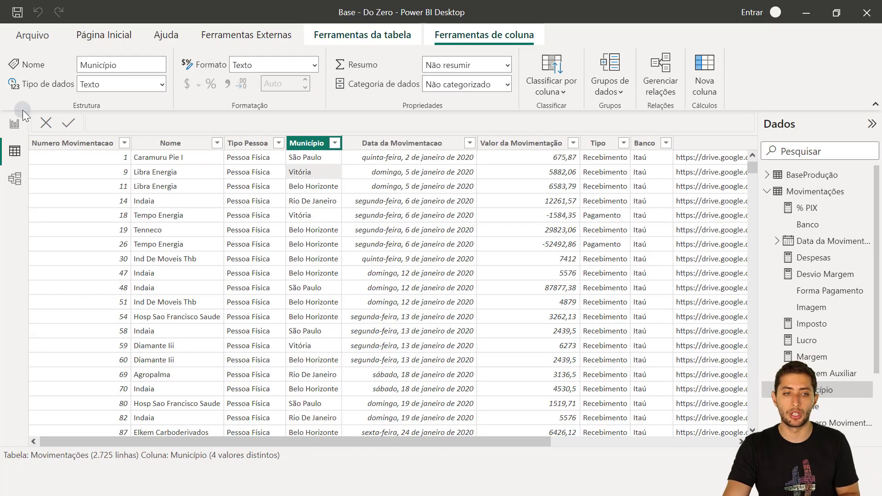
pyautogui.click(16, 127)
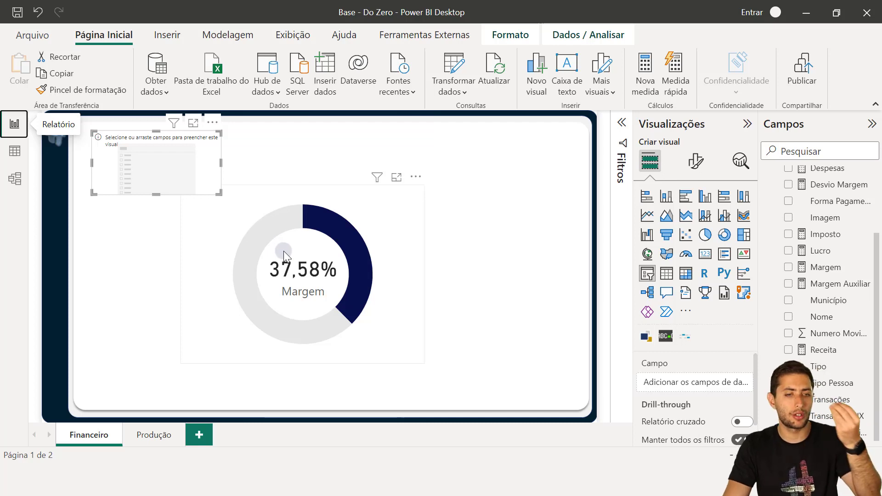
# Step: Make the empty slicer slightly taller and assign the Município field to it
pyautogui.click(138, 175)
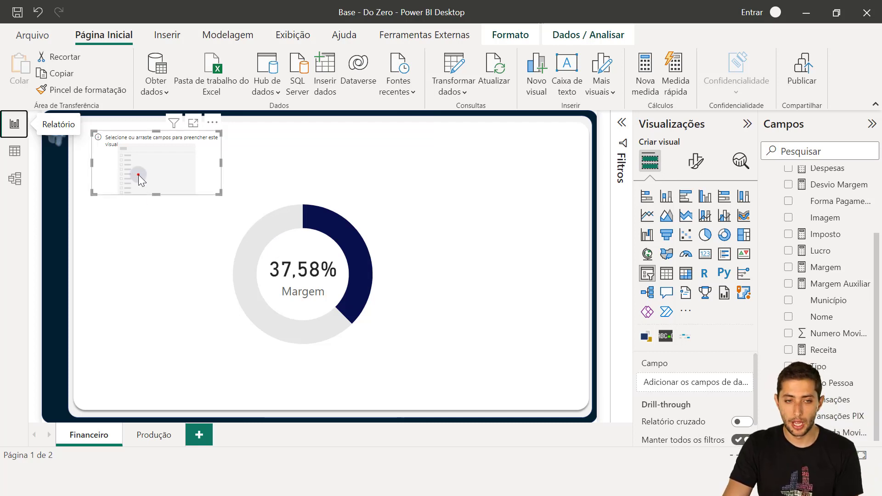
pyautogui.moveTo(155, 194); pyautogui.dragTo(154, 206)
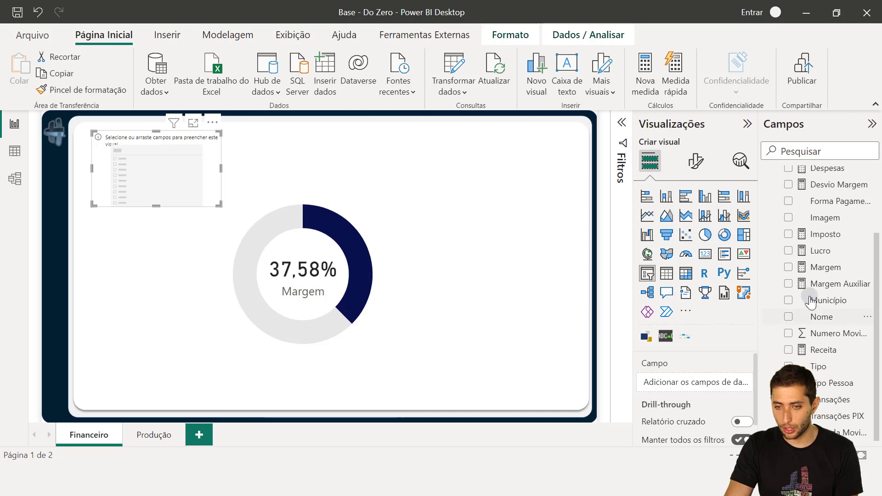
pyautogui.moveTo(843, 298); pyautogui.dragTo(722, 386)
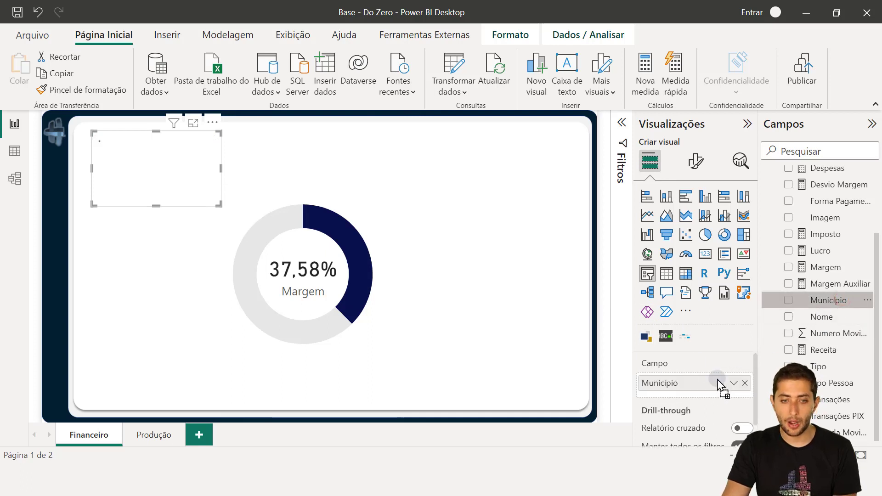
pyautogui.click(150, 221)
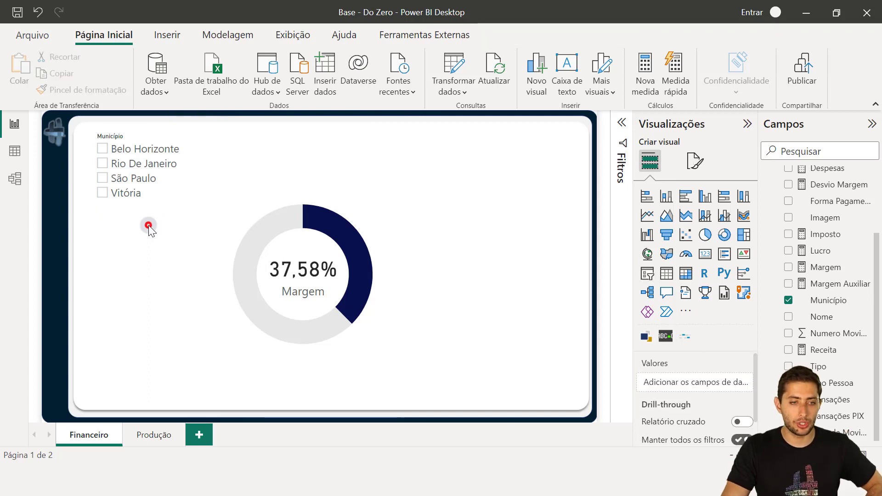
# Step: Test the Município slicer with Belo Horizonte, Rio De Janeiro, Vitória and São Paulo, checking the Margem donut, and leave no city selected
pyautogui.click(139, 150)
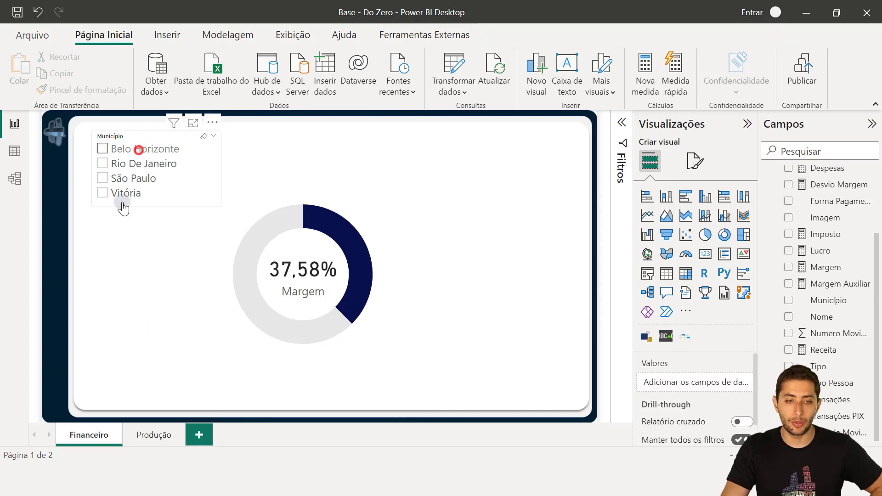
pyautogui.click(89, 297)
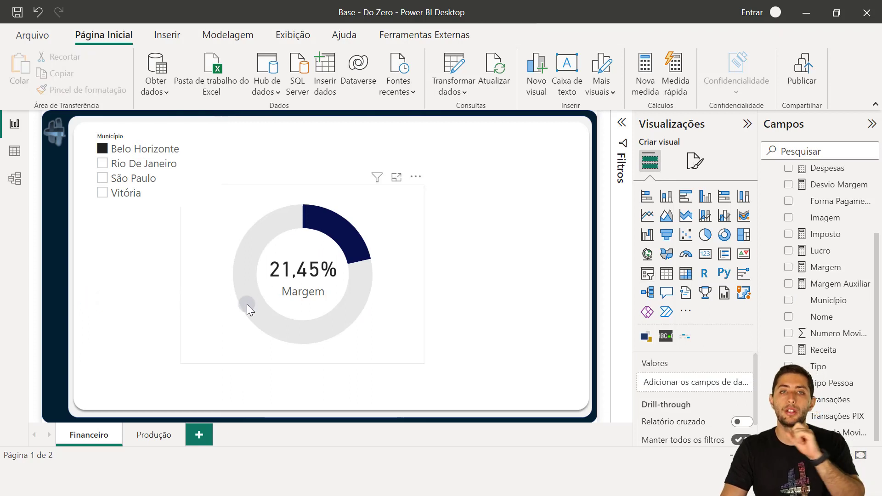
pyautogui.moveTo(246, 308)
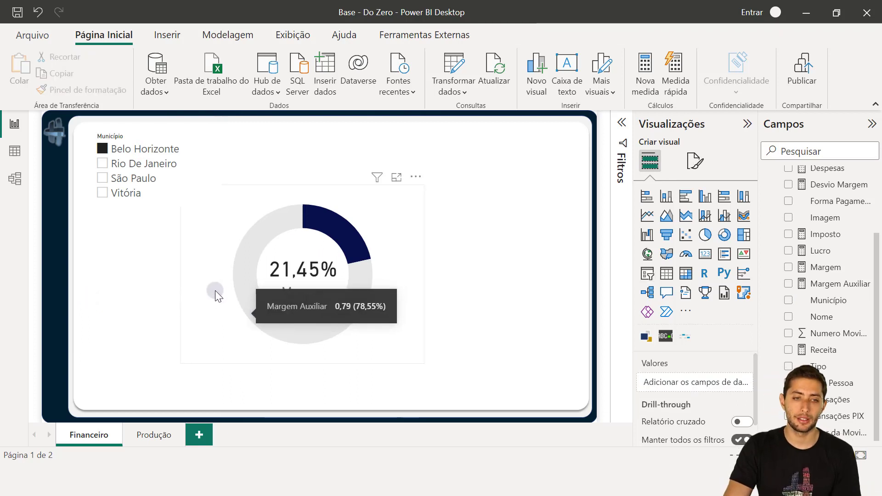
pyautogui.click(129, 163)
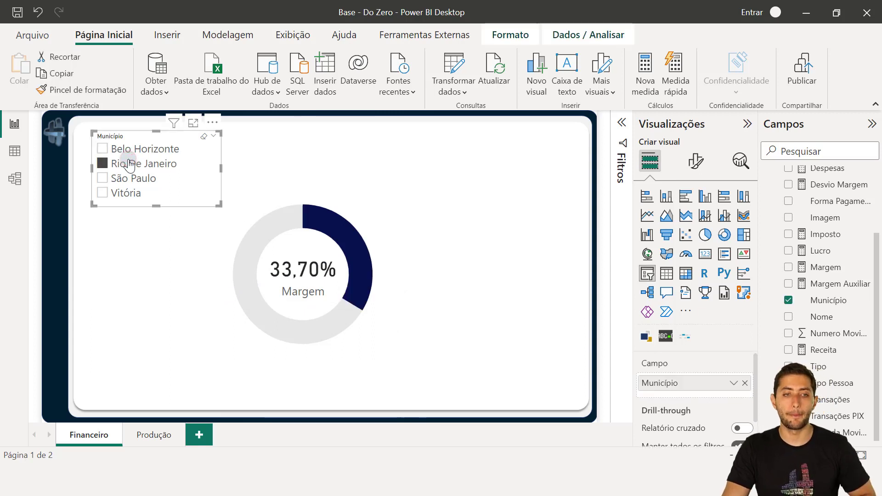
pyautogui.click(123, 189)
pyautogui.click(120, 179)
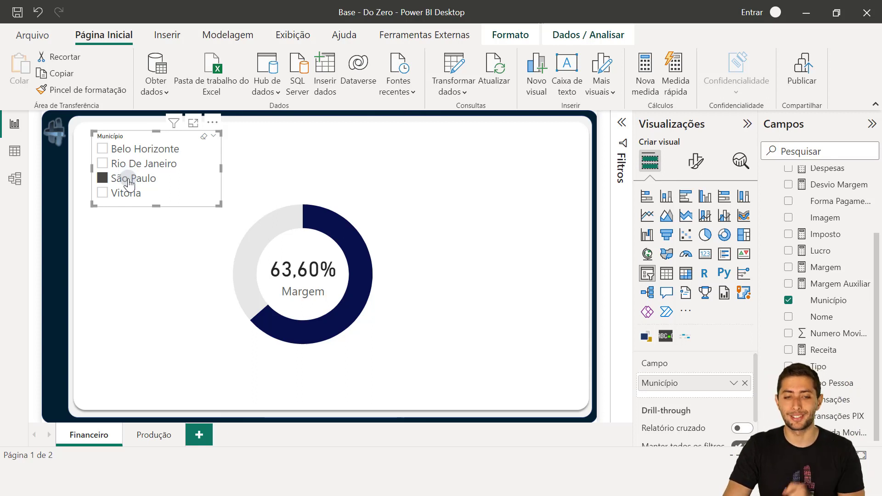
pyautogui.click(128, 179)
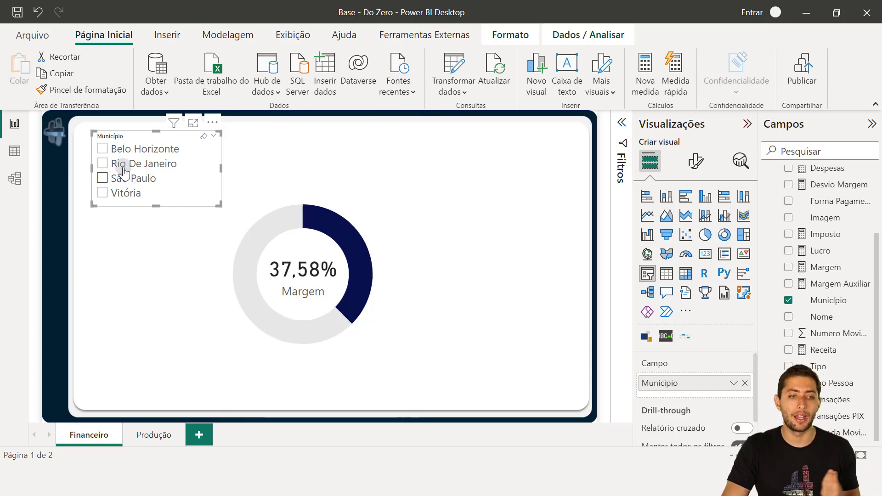
pyautogui.click(122, 164)
pyautogui.click(122, 165)
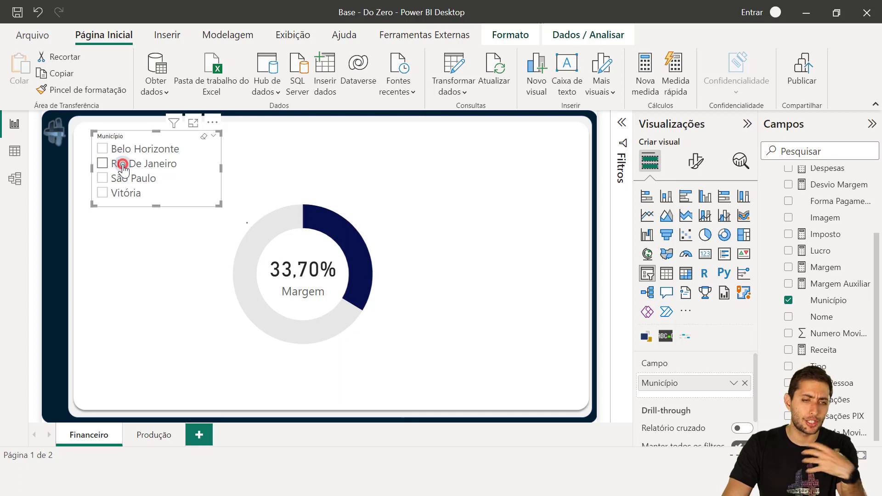
pyautogui.click(108, 303)
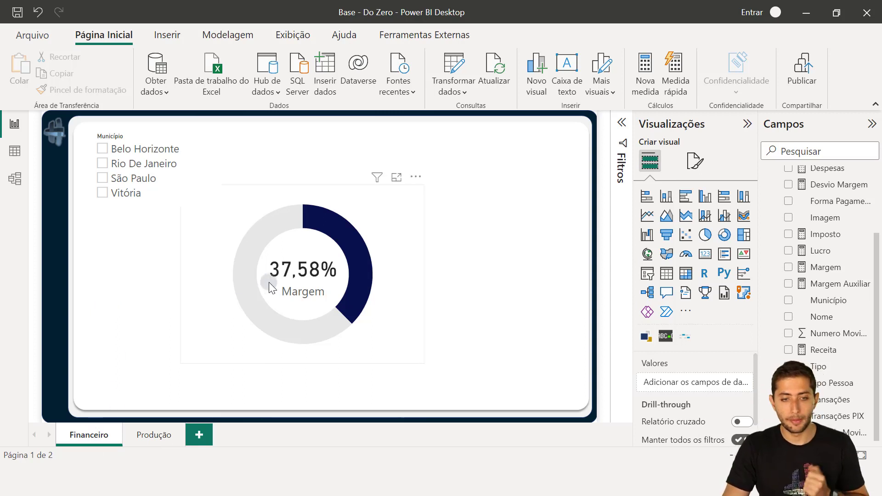
# Step: Examine the Produtividade donut chart on the Produção page, including its slice tooltip and value fields
pyautogui.click(159, 439)
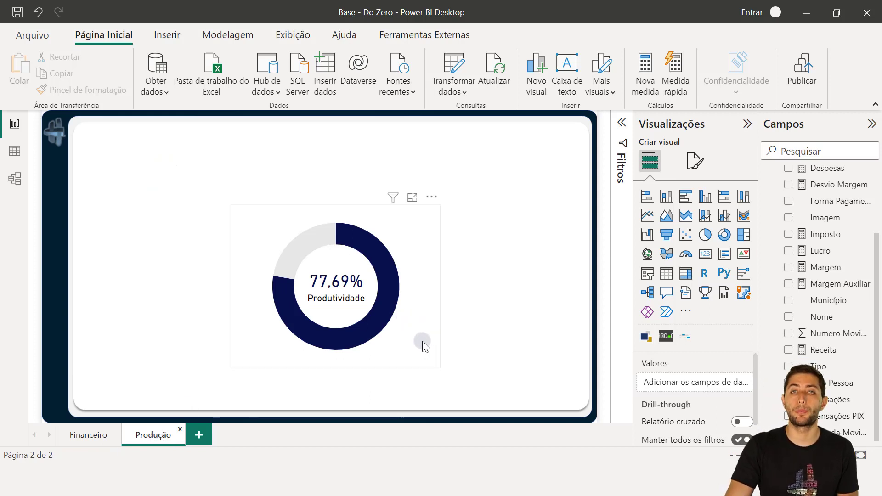
pyautogui.scroll(3, 783, 258)
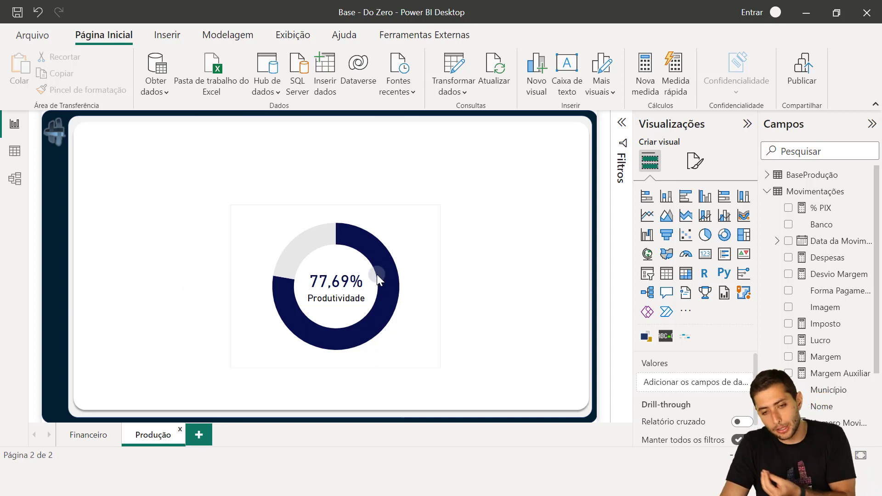
pyautogui.moveTo(336, 239)
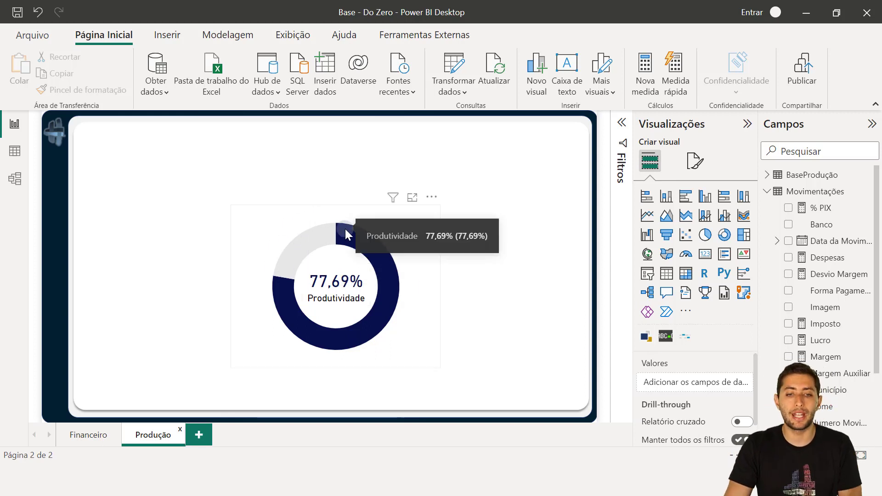
pyautogui.click(420, 275)
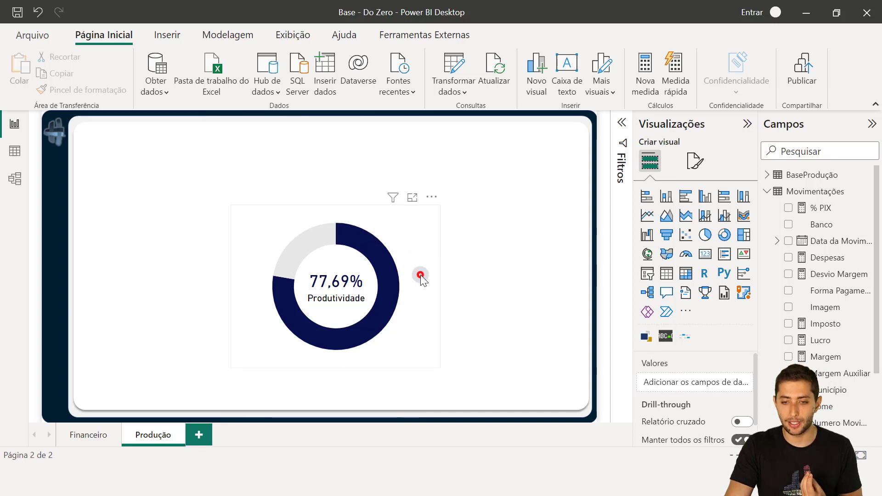
pyautogui.scroll(-2, 690, 381)
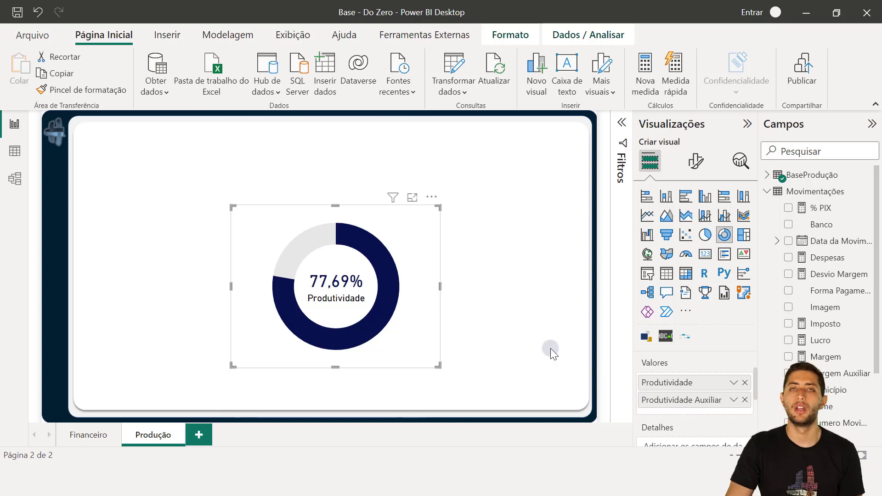
pyautogui.click(497, 286)
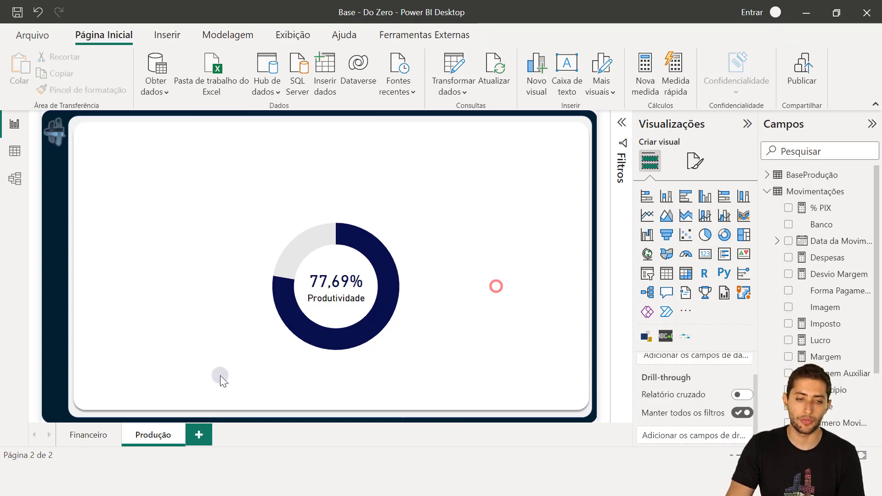